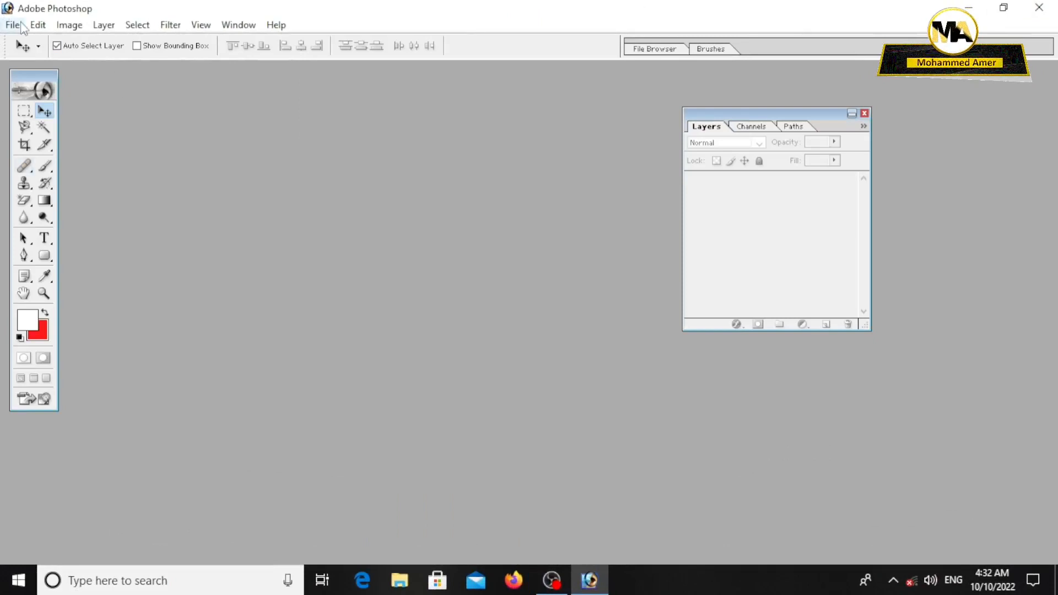
Create a new 2 x 3.5 inch RGB document at 300 pixels/inch with white contents and enlarge its window.
left_click(31, 43)
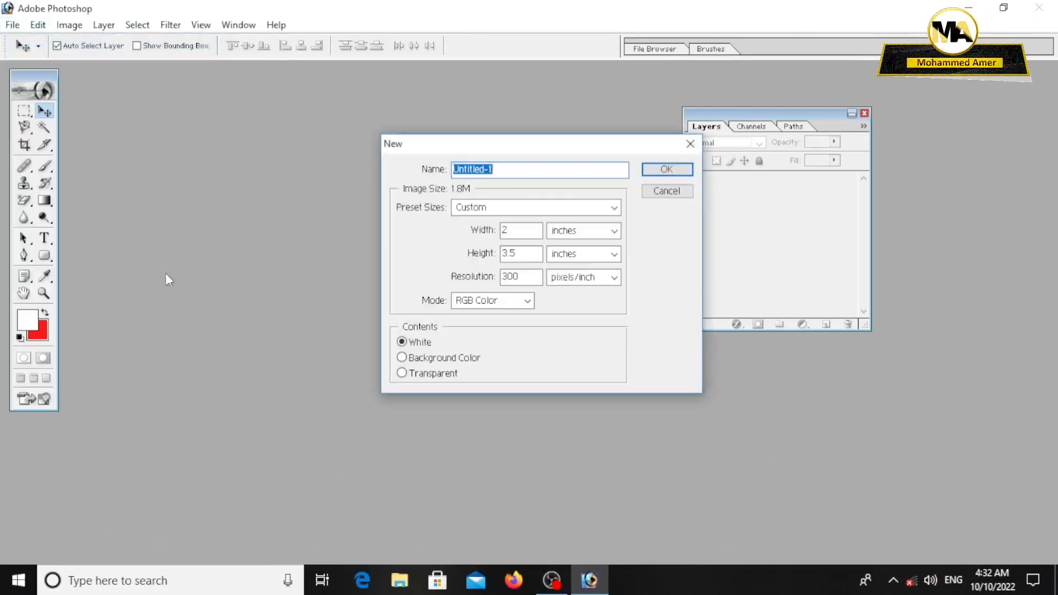
left_click(667, 170)
left_click_drag(208, 82, 362, 90)
left_click_drag(469, 507, 505, 527)
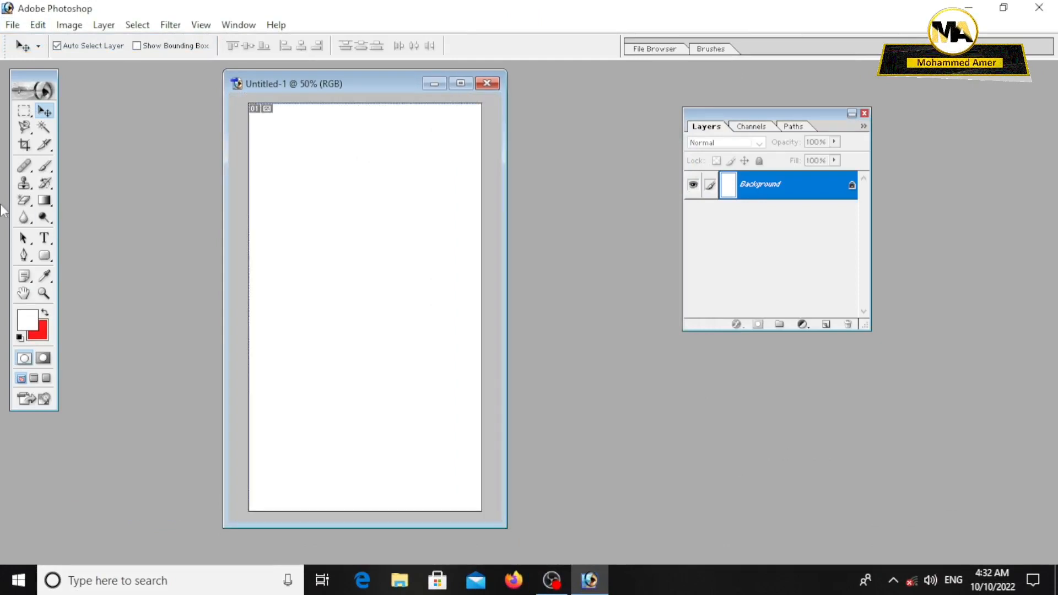
Draw a full-width rectangle along the top of the card and colour it blue with RGB 5, 78, 245.
left_click_drag(48, 260, 88, 256)
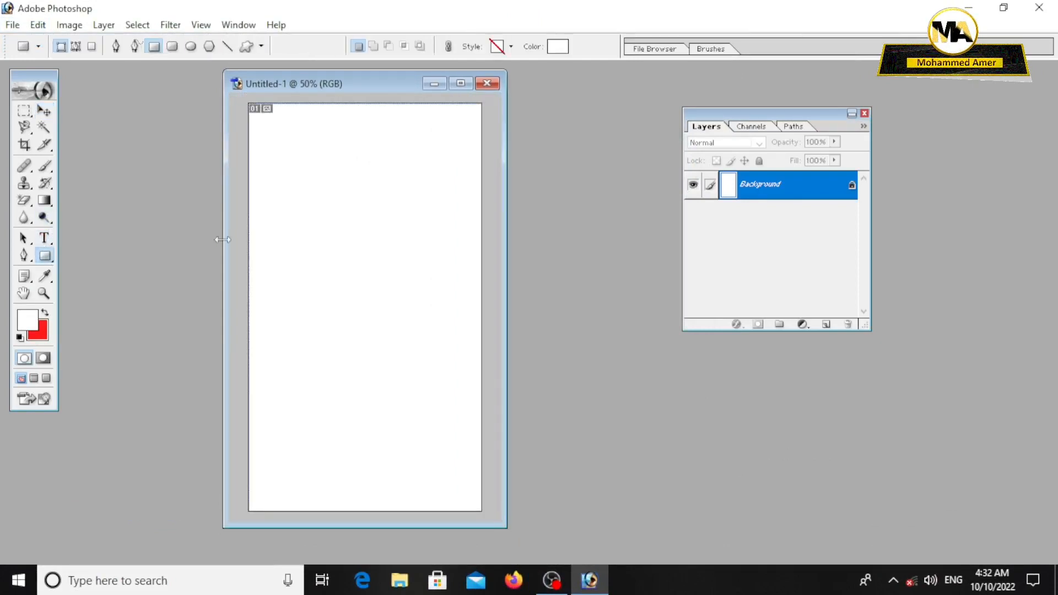
left_click_drag(246, 105, 482, 158)
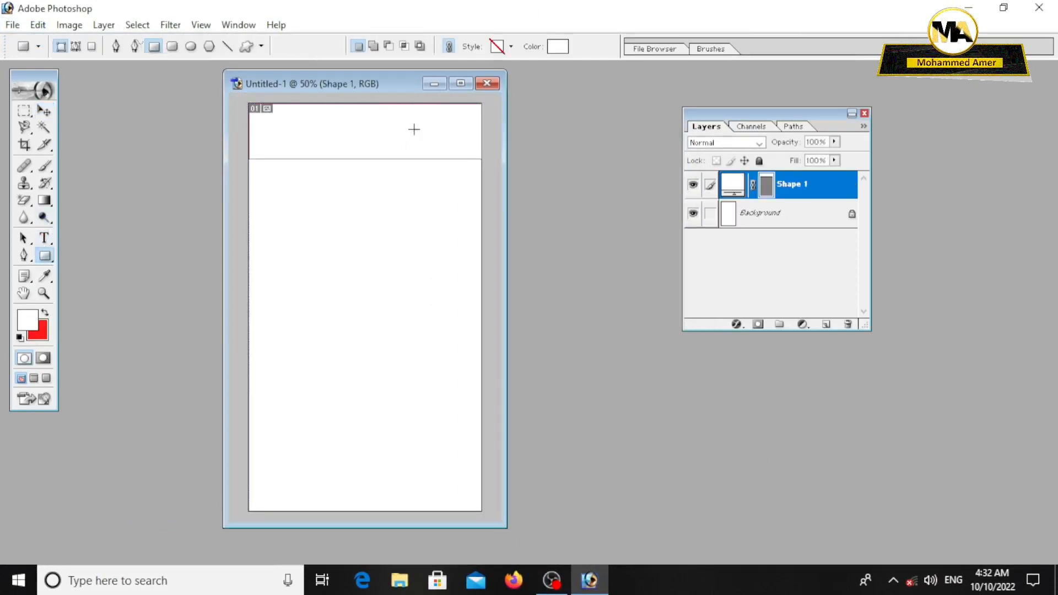
left_click(558, 46)
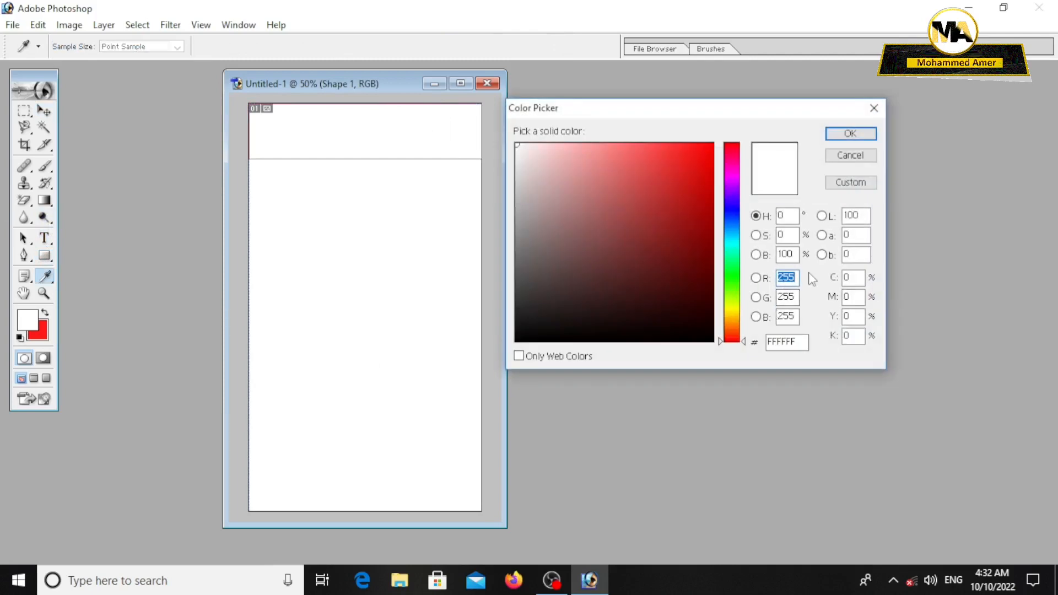
type("5")
key("Tab")
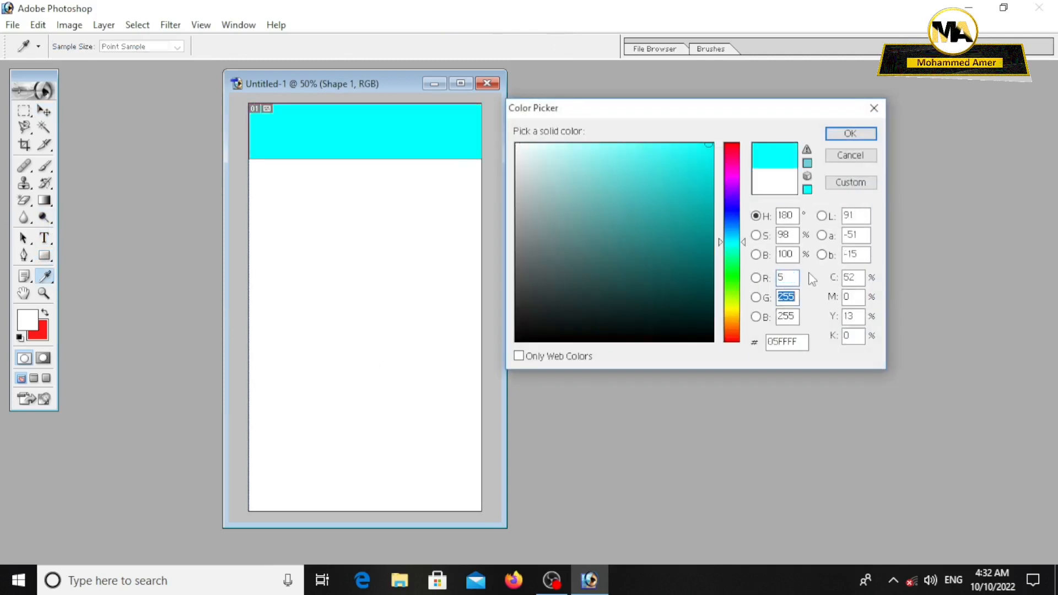
type("78")
key("Tab")
type("245")
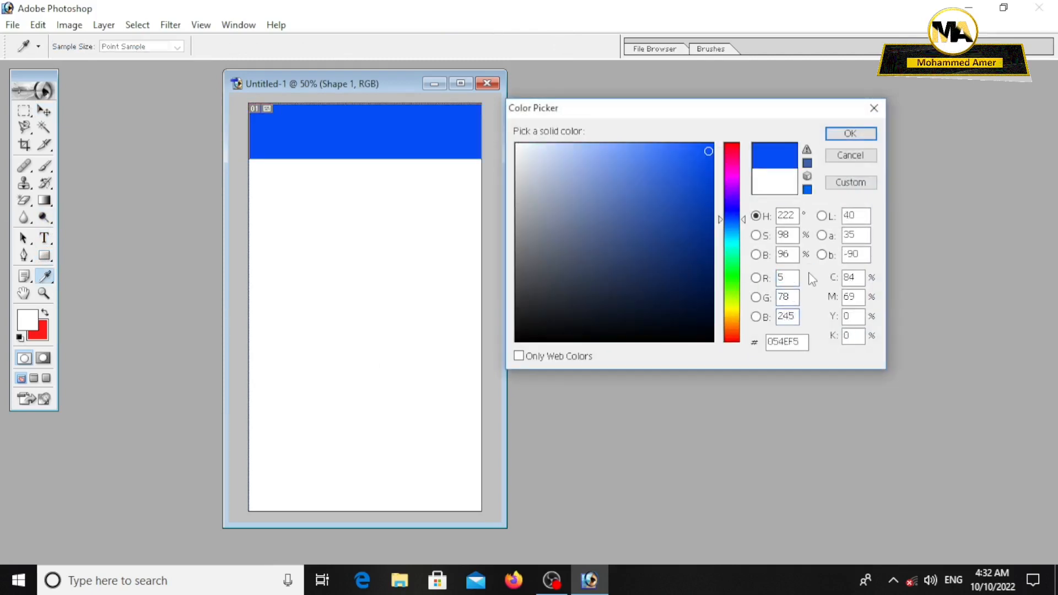
left_click(850, 133)
Stretch the blue band downward to about 120% of its height and apply the transformation.
key("v")
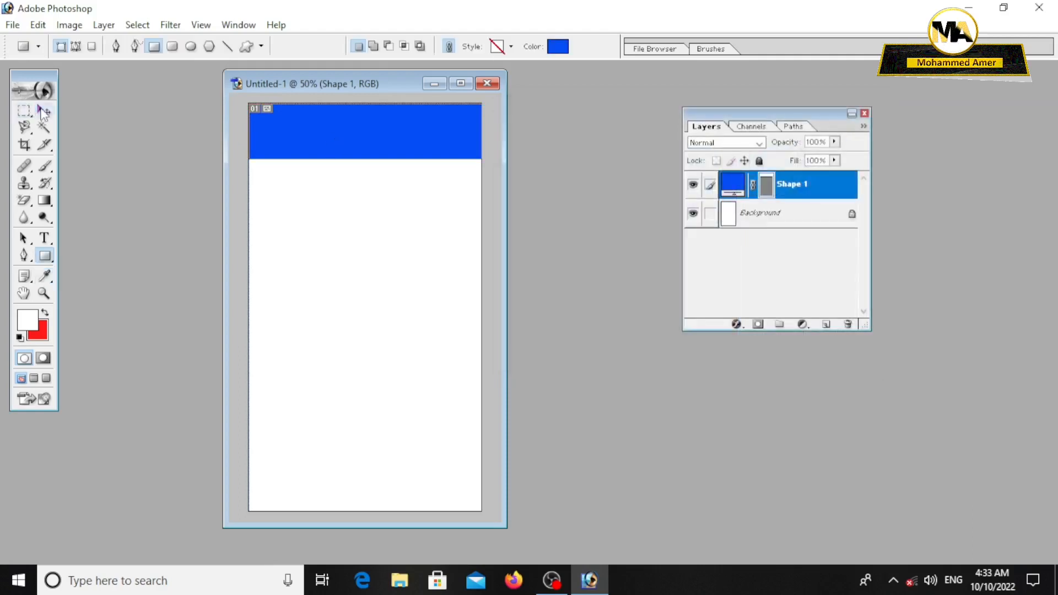
key("ctrl+t")
left_click_drag(365, 158, 367, 167)
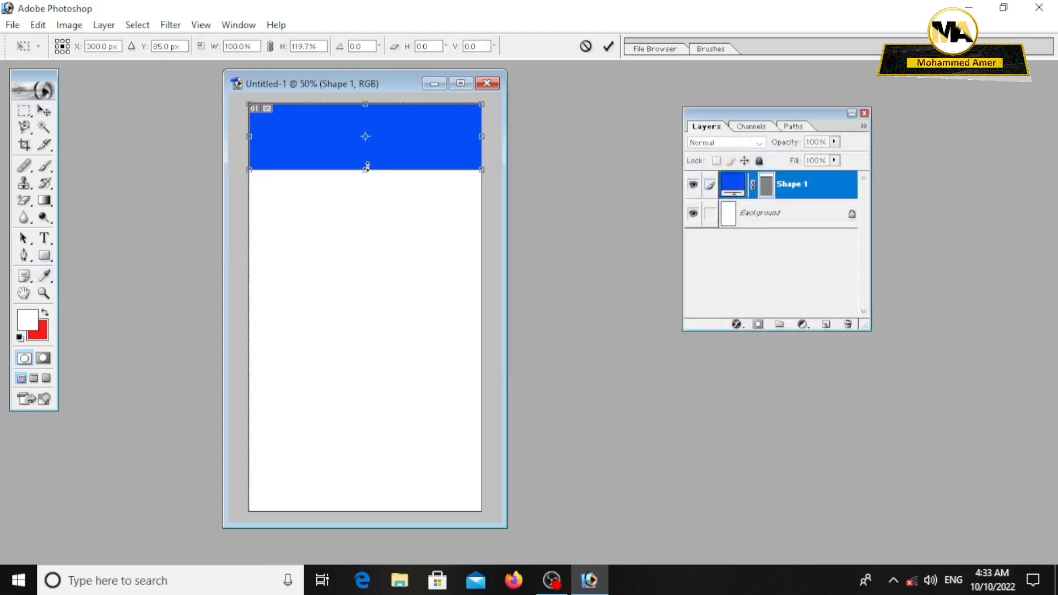
left_click(44, 112)
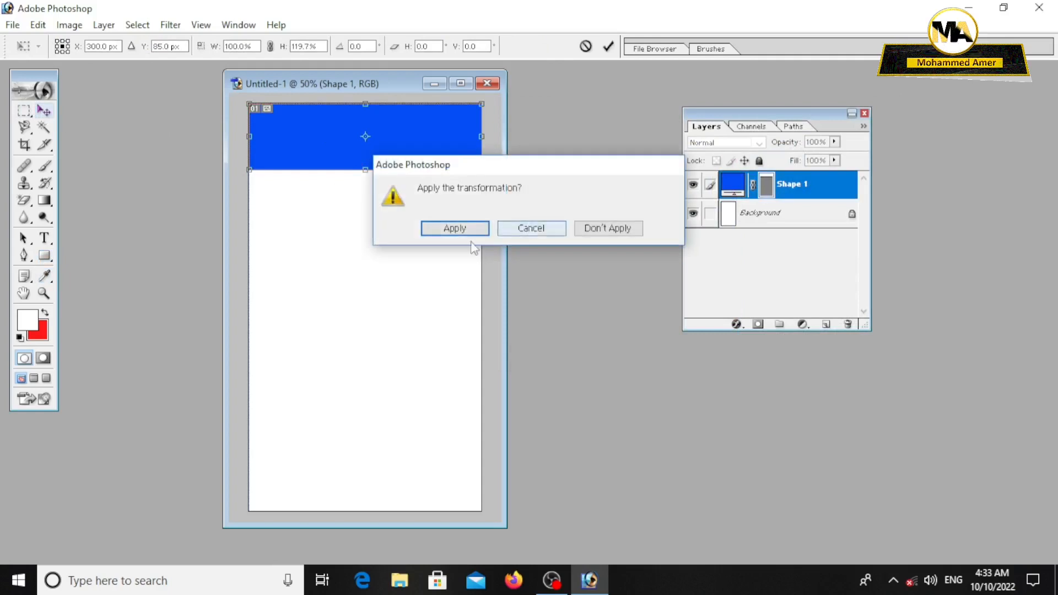
left_click(449, 239)
Add the text "Hospital Name" in a text box inside the blue band.
key("d")
left_click(44, 238)
left_click_drag(271, 122, 476, 164)
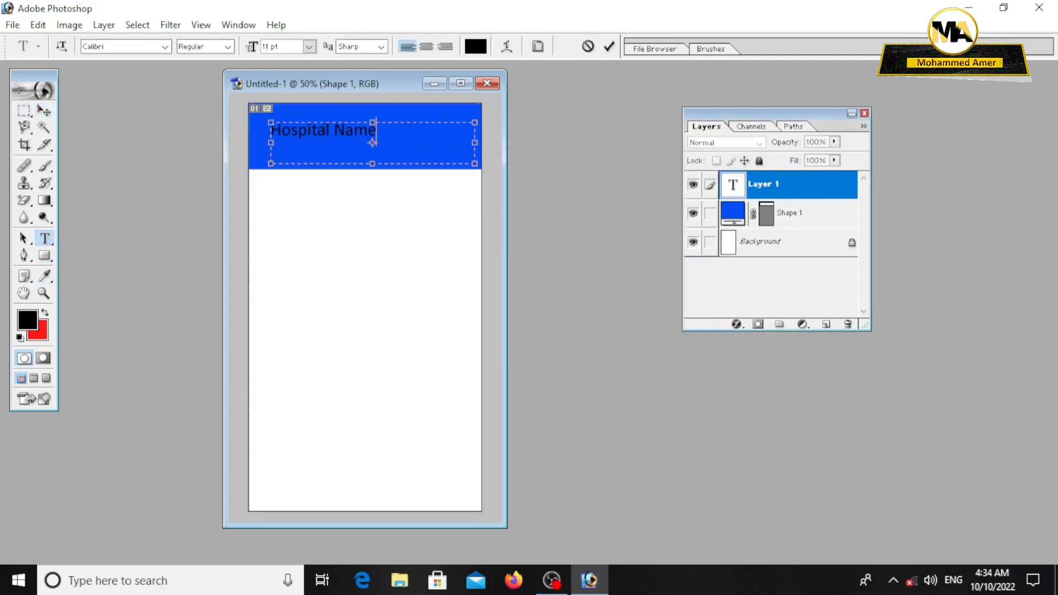
Set the "Hospital Name" text in Impact and enlarge it to nearly the full width of the blue band.
key("ctrl+a")
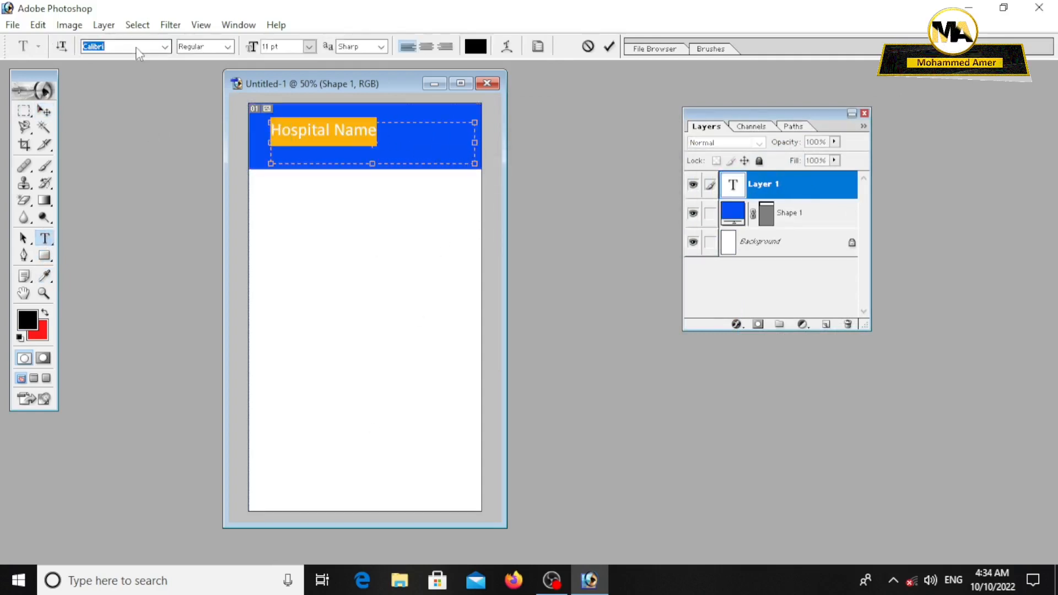
type("Impact")
key("Return")
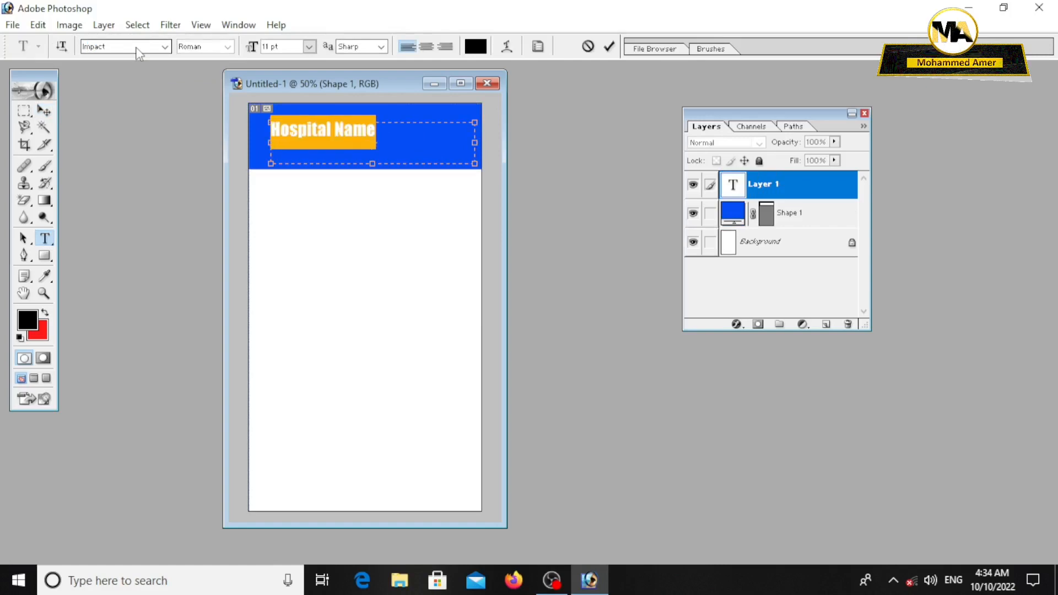
left_click(309, 46)
left_click(311, 221)
Colour the "Hospital Name" title white and fit it within the band by widening its text box and shifting it left.
left_click(476, 47)
left_click(516, 144)
left_click(850, 133)
left_click_drag(493, 163, 504, 162)
left_click(44, 111)
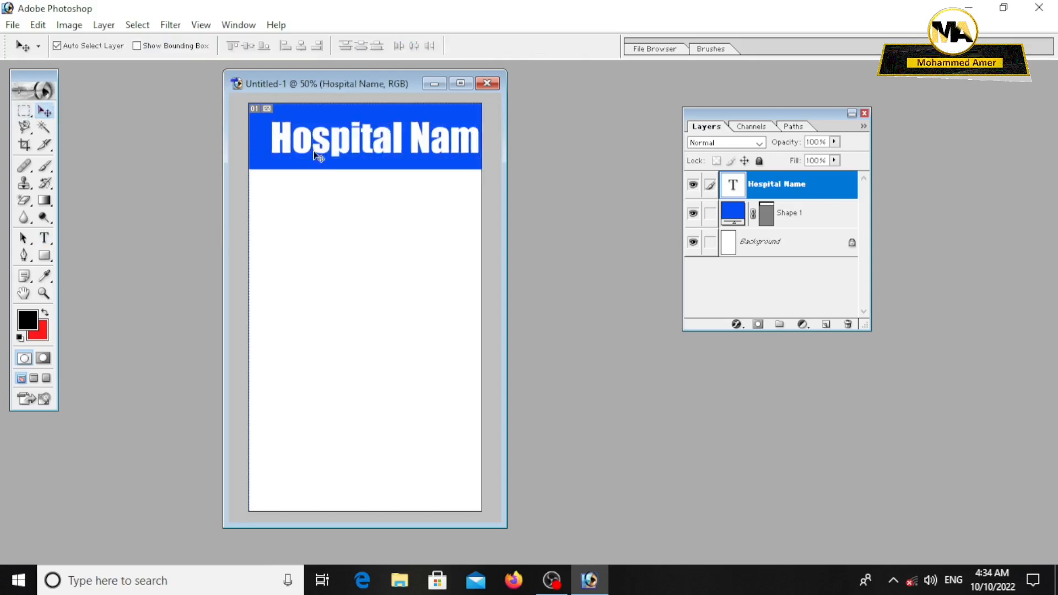
left_click_drag(312, 141, 289, 134)
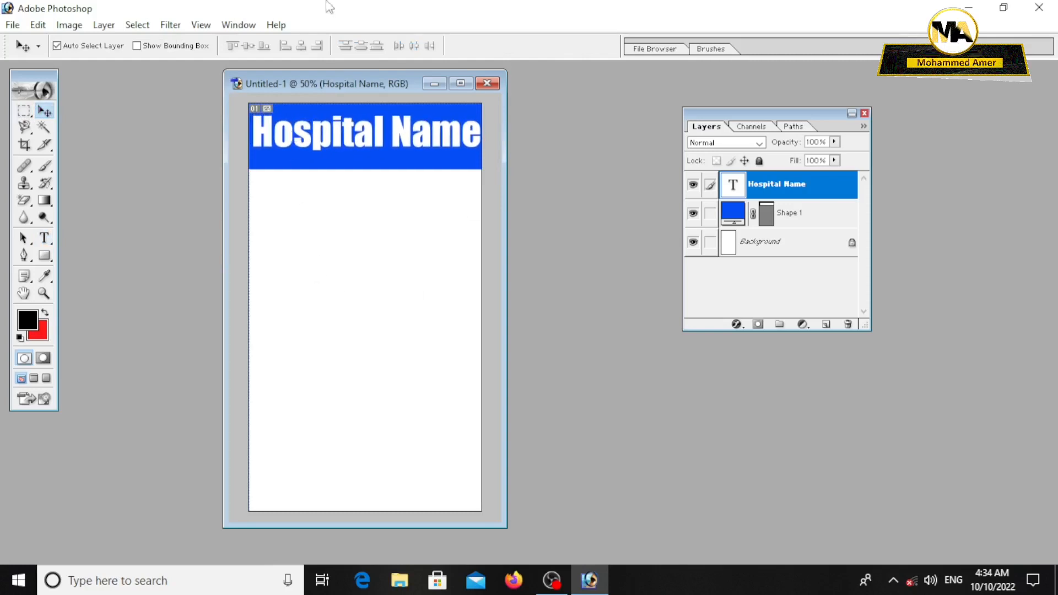
Draw a small rectangle below the left half of the blue band and fill it with white.
left_click(54, 254)
left_click_drag(281, 227, 345, 276)
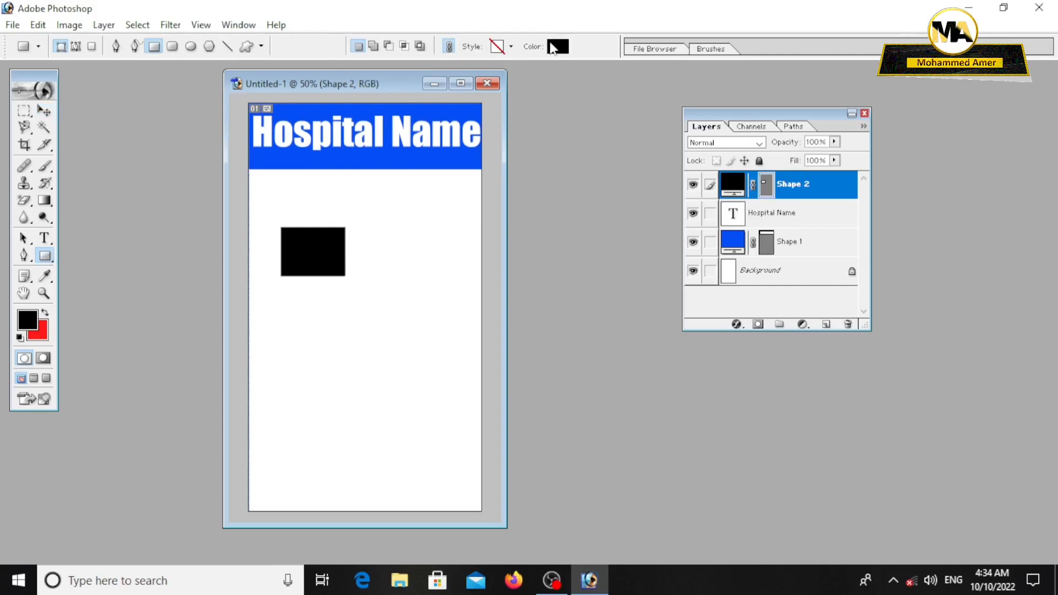
left_click(553, 48)
left_click(518, 144)
left_click(850, 133)
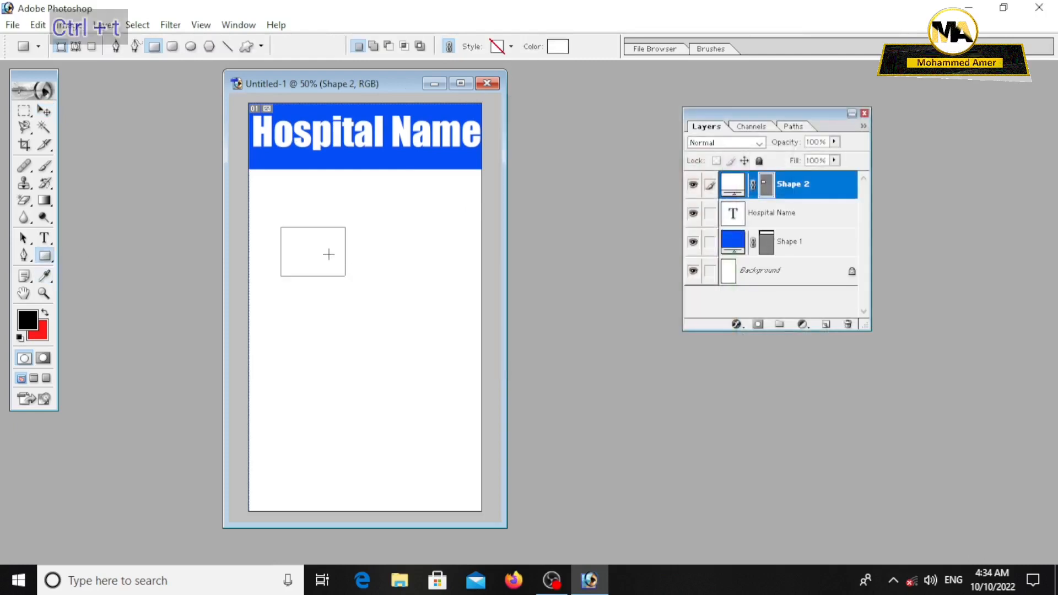
Narrow the white rectangle to a square and place it over the lower edge of the blue band, beneath the title's left part.
key("ctrl+t")
left_click_drag(345, 251, 303, 193)
key("v")
left_click(456, 226)
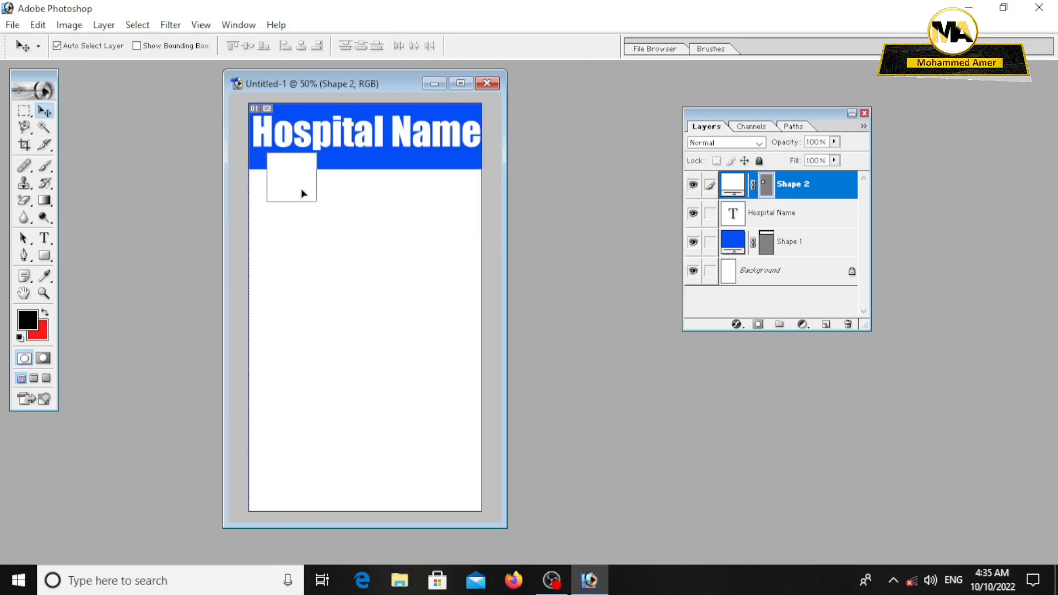
Nudge the white square slightly down and left so it sits just below the title text.
key("Down")
key("Down")
key("Left")
left_click(319, 241)
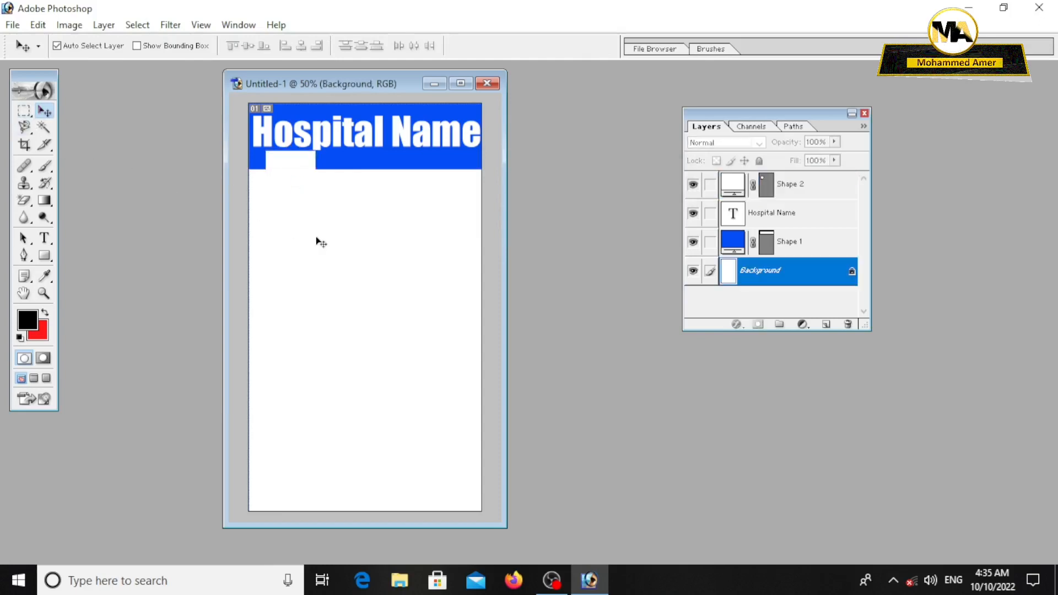
left_click(299, 164)
key("Down")
key("Down")
key("Down")
key("Left")
key("Down")
left_click(343, 231)
Open the barcode, caduceus and doctor images together from the project folder.
key("ctrl+o")
left_click(443, 157)
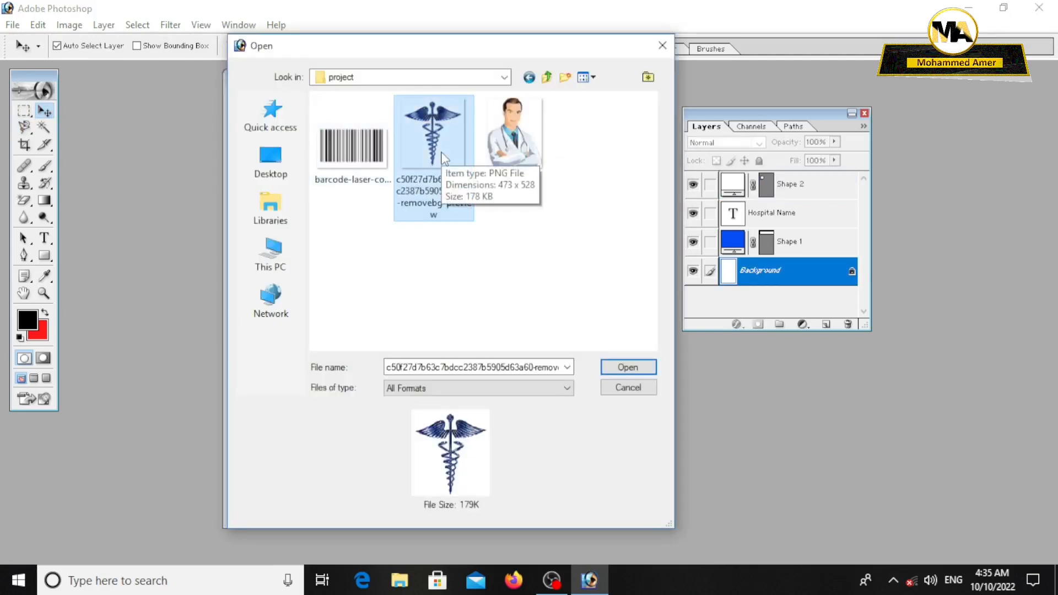
left_click(385, 159, "ctrl")
left_click(512, 138, "ctrl")
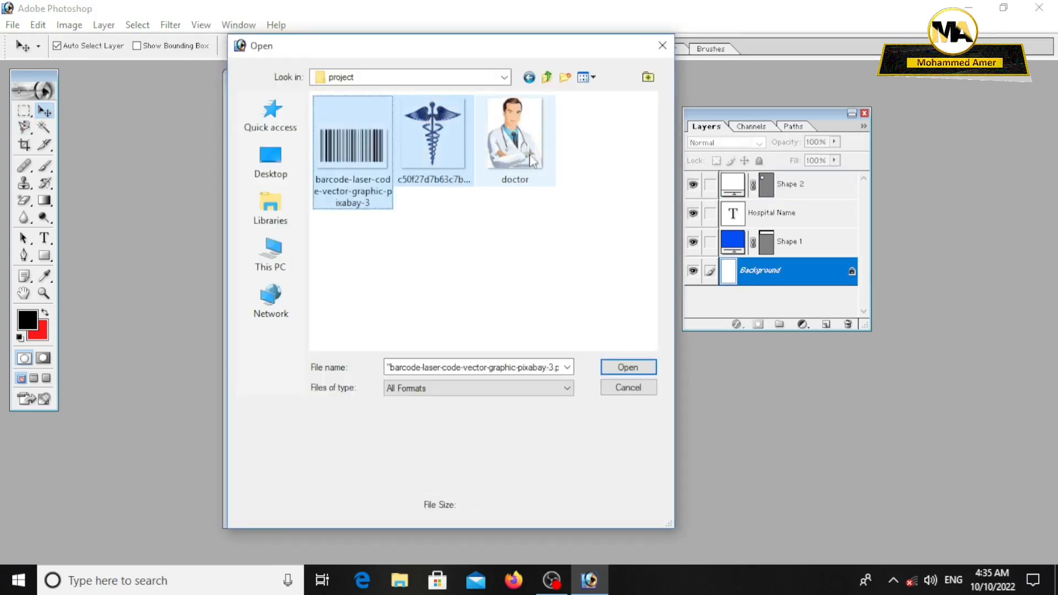
left_click(628, 365)
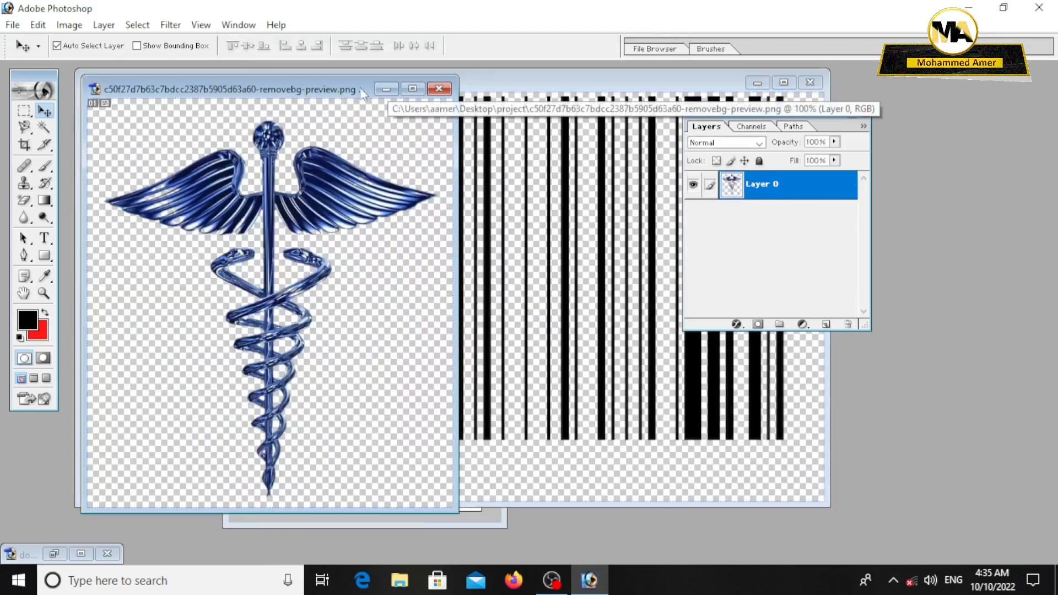
Minimize the barcode image and copy the caduceus picture into the card document.
left_click(758, 82)
left_click_drag(190, 153, 628, 130)
left_click_drag(646, 241, 368, 257)
Scale the caduceus to about 139% width and 177% height so it fills the white area below the blue band.
key("ctrl+t")
left_click_drag(287, 213, 258, 181)
left_click_drag(456, 403, 471, 512)
left_click_drag(470, 347, 482, 345)
left_click_drag(370, 182, 370, 175)
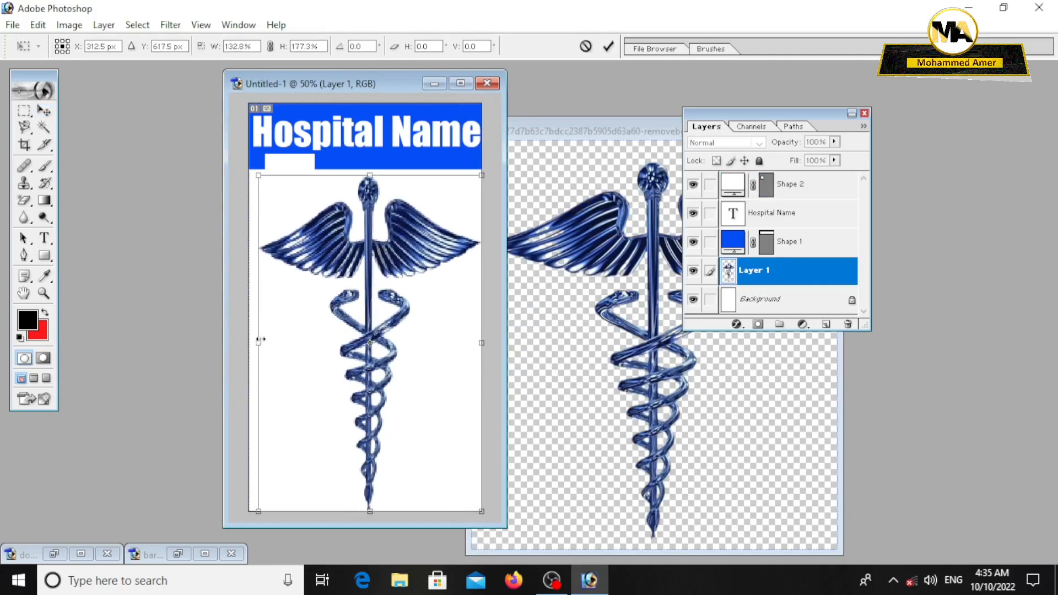
left_click_drag(259, 340, 249, 342)
left_click(45, 111)
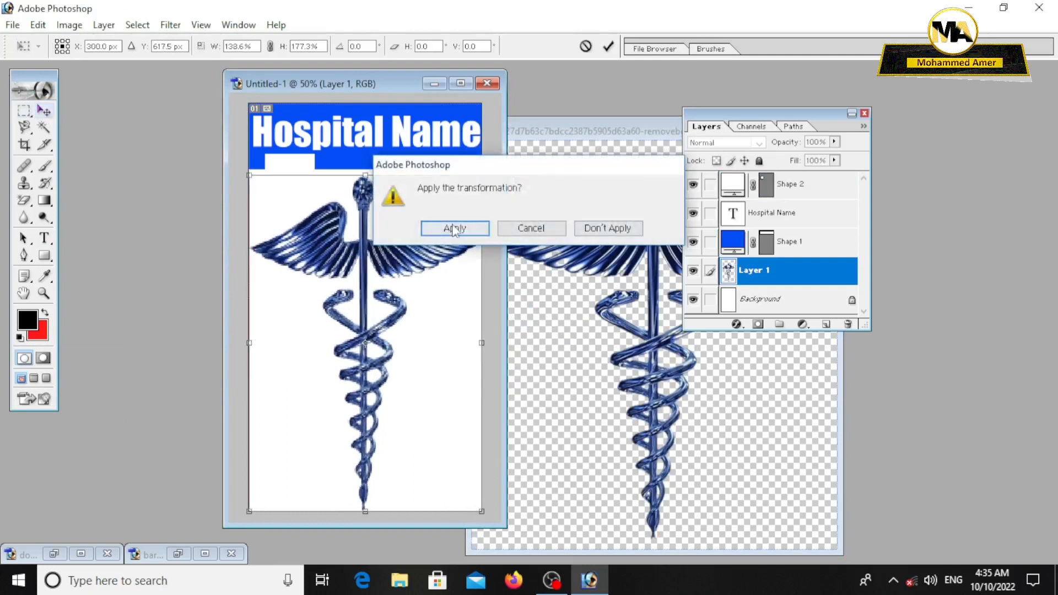
left_click(451, 226)
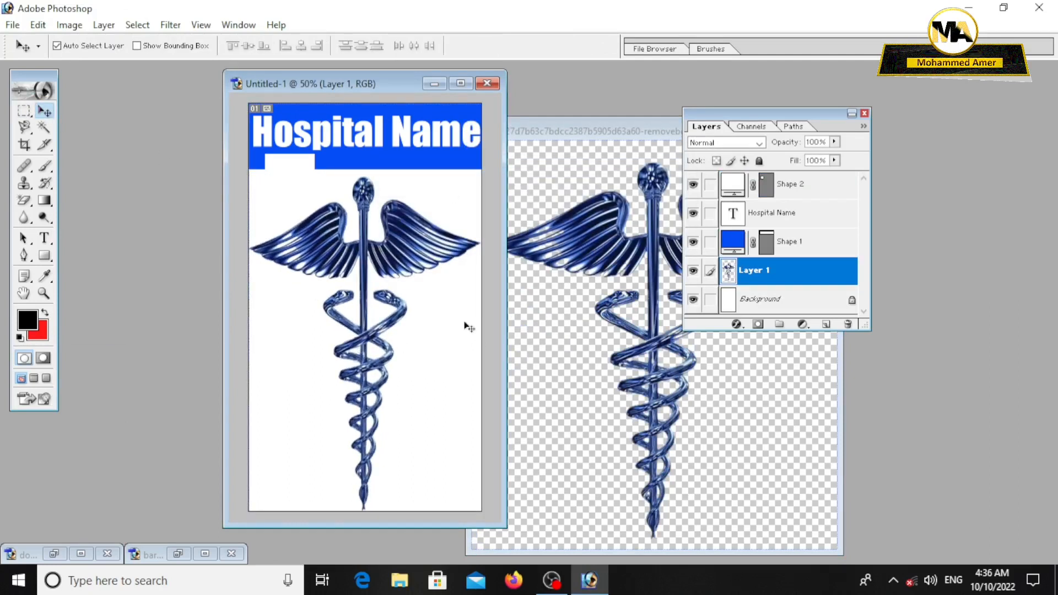
Set the caduceus layer's opacity to 14% and close its source image.
left_click(834, 141)
double_click(817, 143)
type("14")
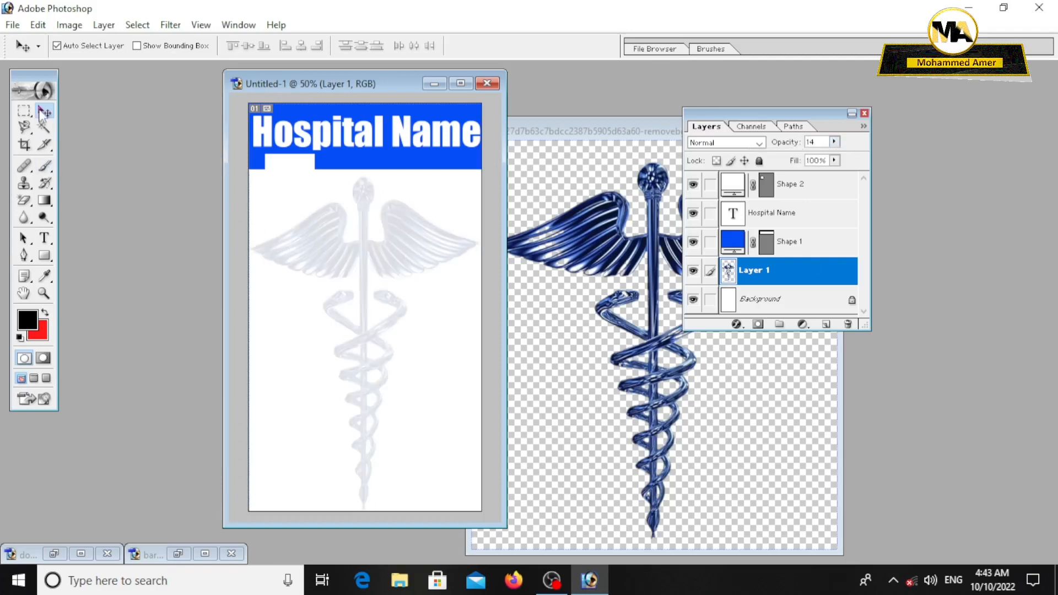
left_click_drag(595, 127, 259, 137)
left_click(487, 141)
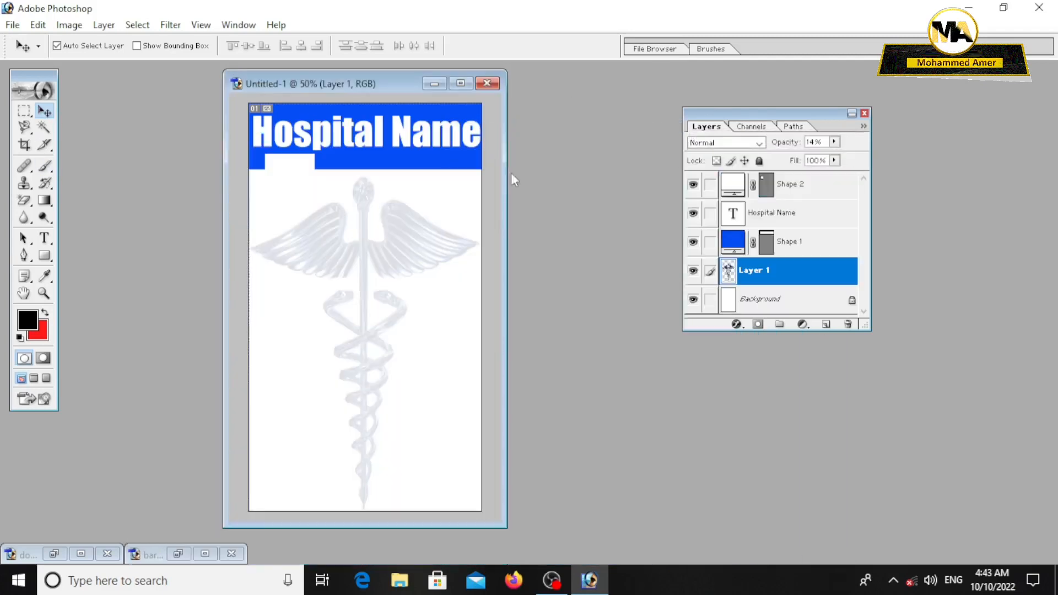
Restore the minimized barcode image and copy the barcode into the card document.
left_click(179, 551)
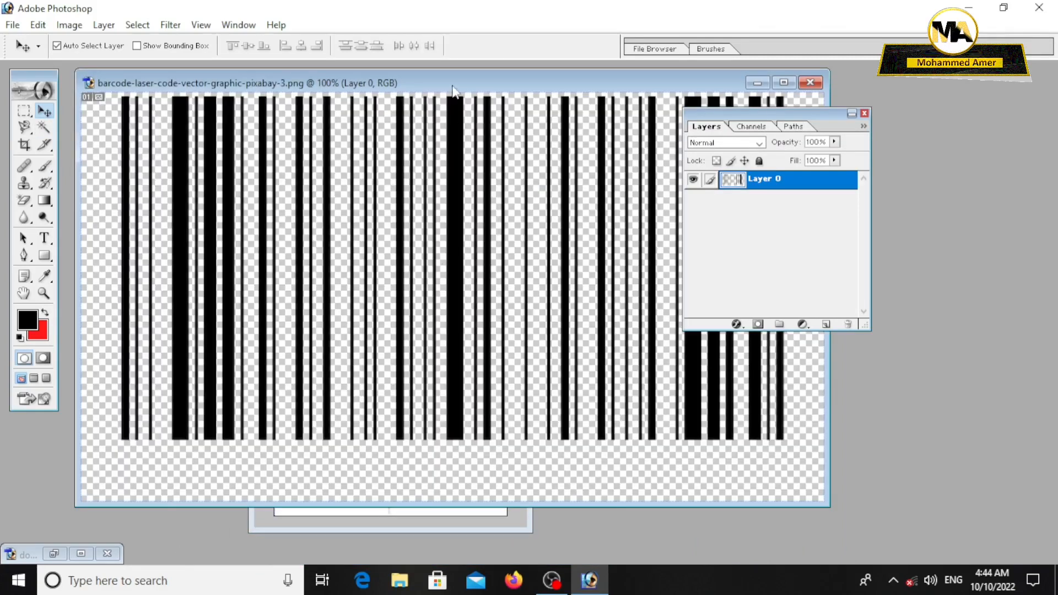
left_click_drag(452, 86, 708, 122)
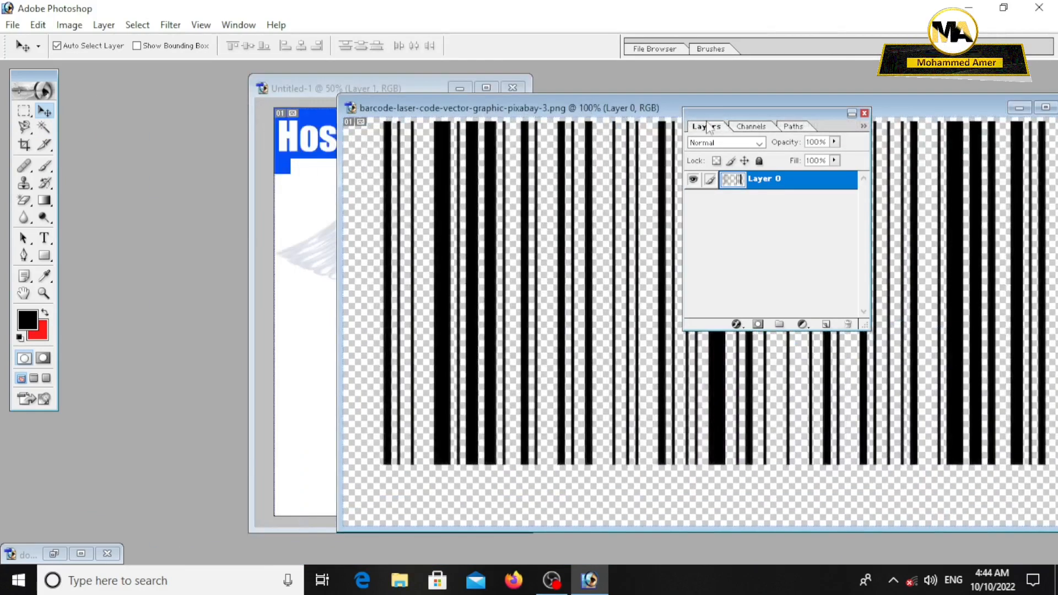
left_click_drag(718, 417, 340, 345)
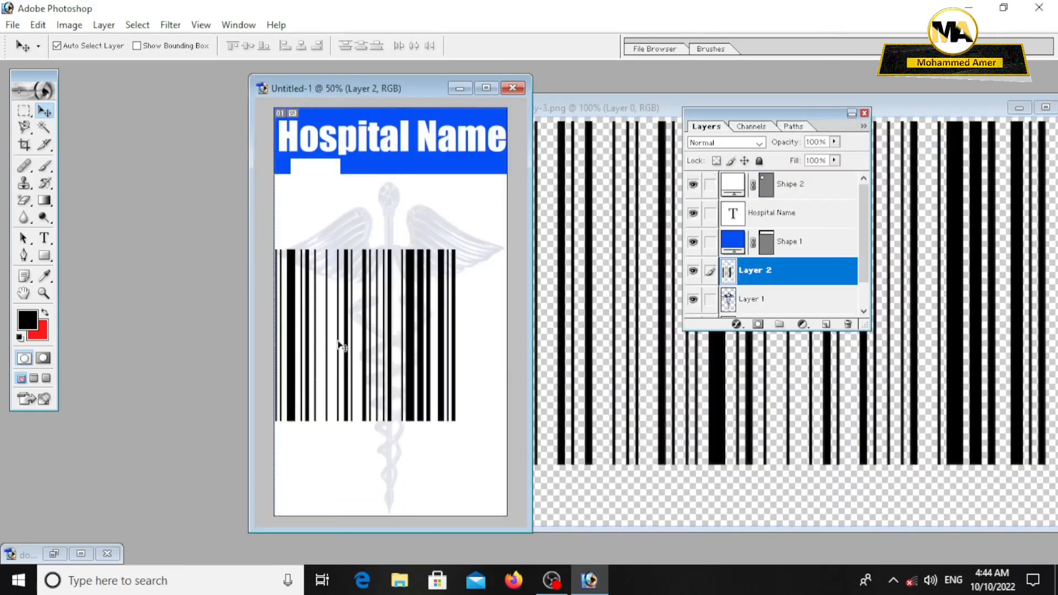
left_click_drag(409, 324, 448, 318)
Scale the barcode down to a thin strip at about 61% width and rotate it by -90 degrees.
key("ctrl+t")
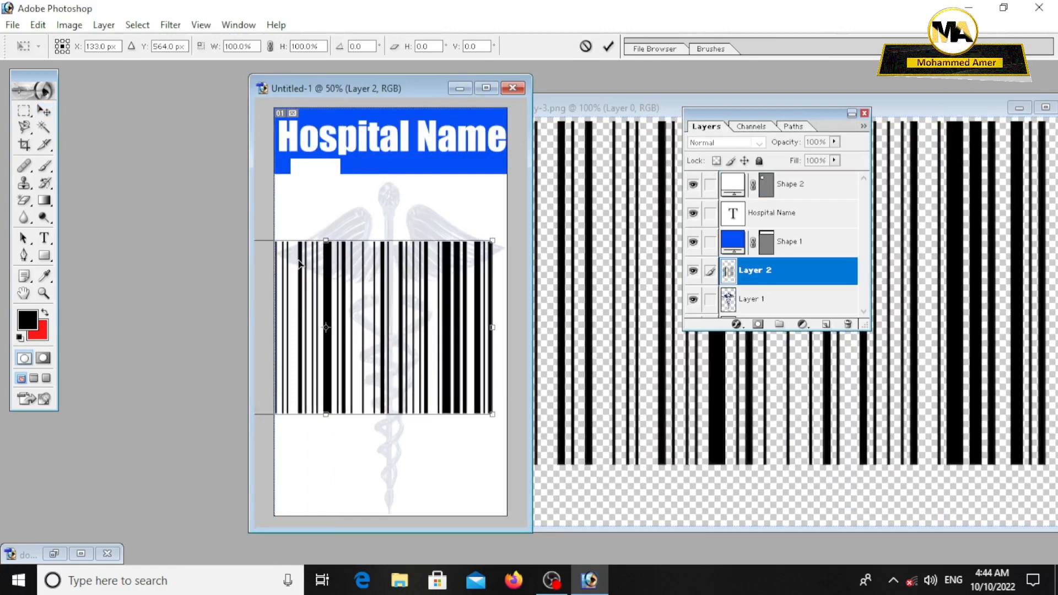
left_click_drag(326, 241, 326, 366)
left_click_drag(492, 414, 418, 312)
type("-90")
key("Return")
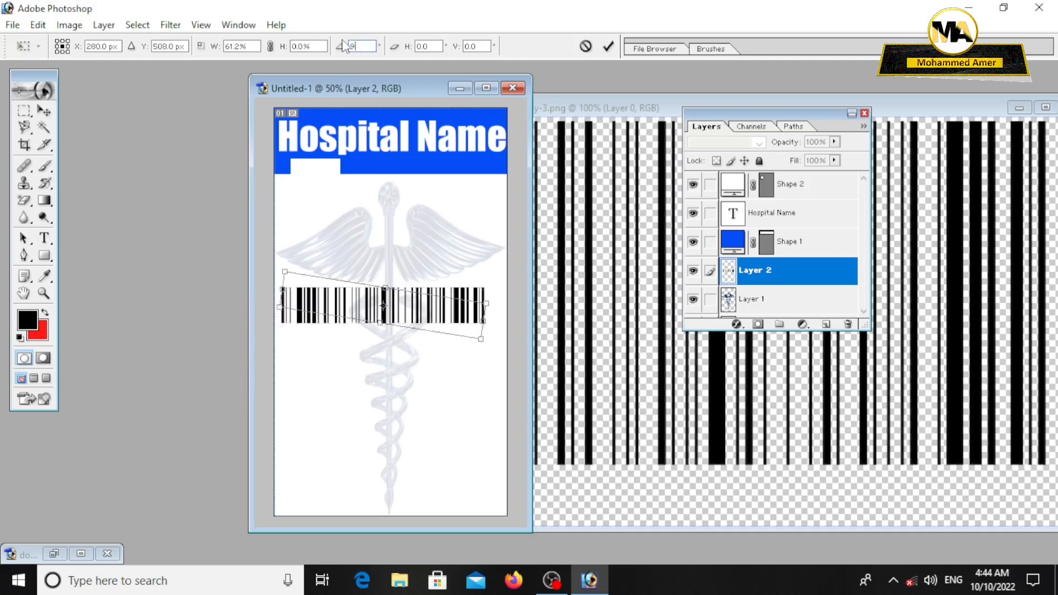
Shorten the rotated barcode to about 28% width scale and move it beside the caduceus head.
left_click_drag(402, 409, 394, 298)
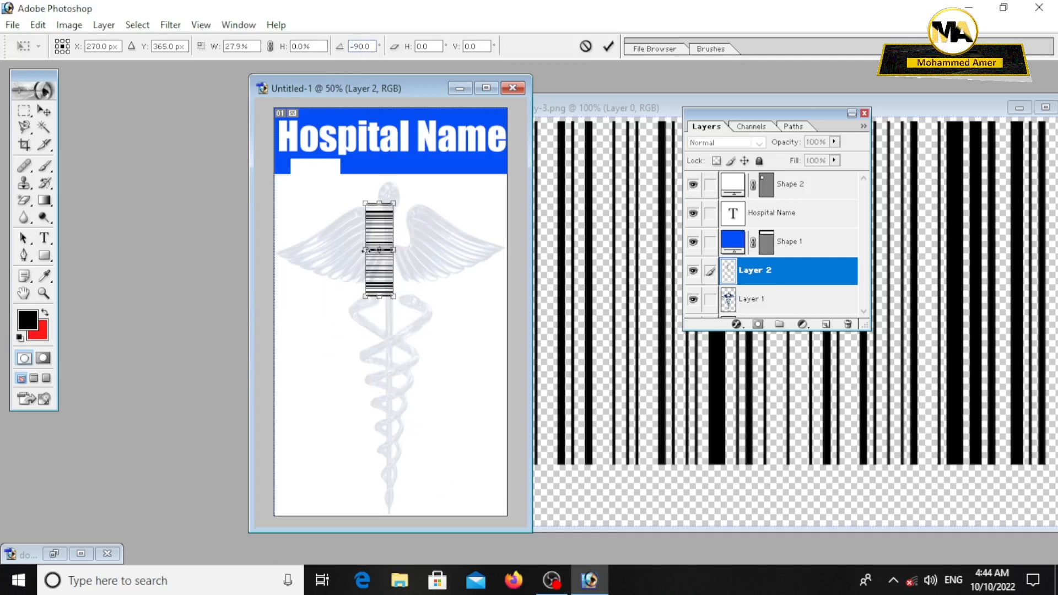
left_click_drag(379, 236, 352, 224)
key("v")
left_click(455, 228)
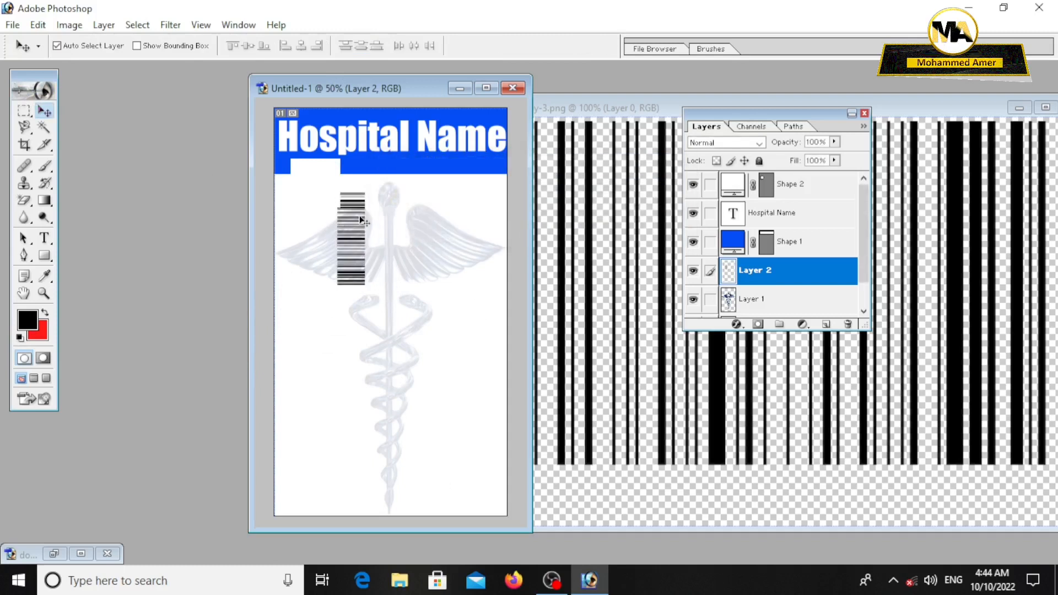
Bring the barcode layer to the front, fit it over the white box and enlarge it to 150% width and about 144% height.
key("ctrl+shift+bracketright")
left_click_drag(353, 228, 297, 213)
key("ctrl+t")
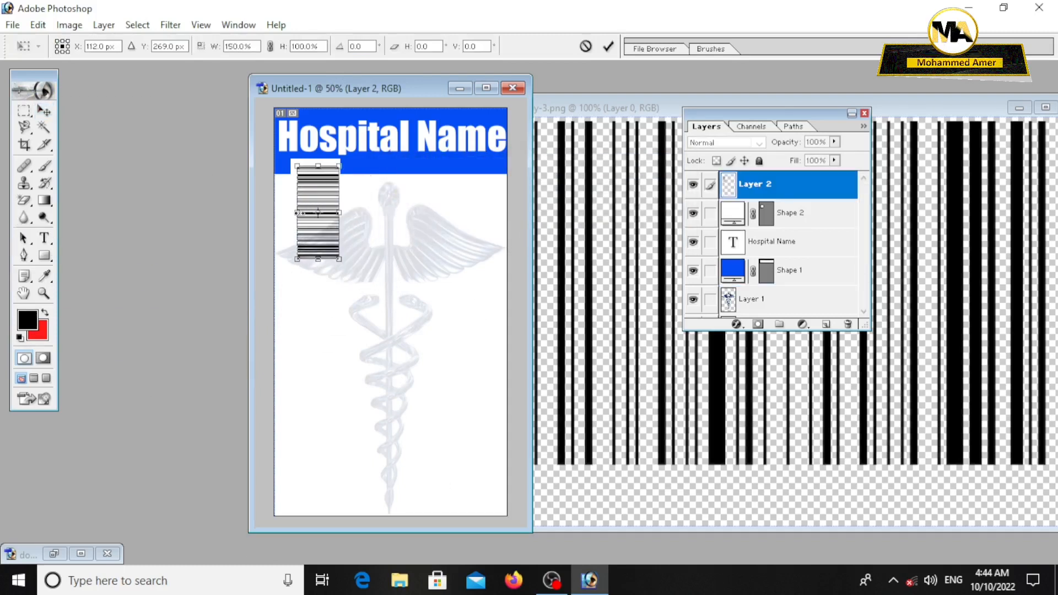
left_click_drag(318, 166, 308, 195)
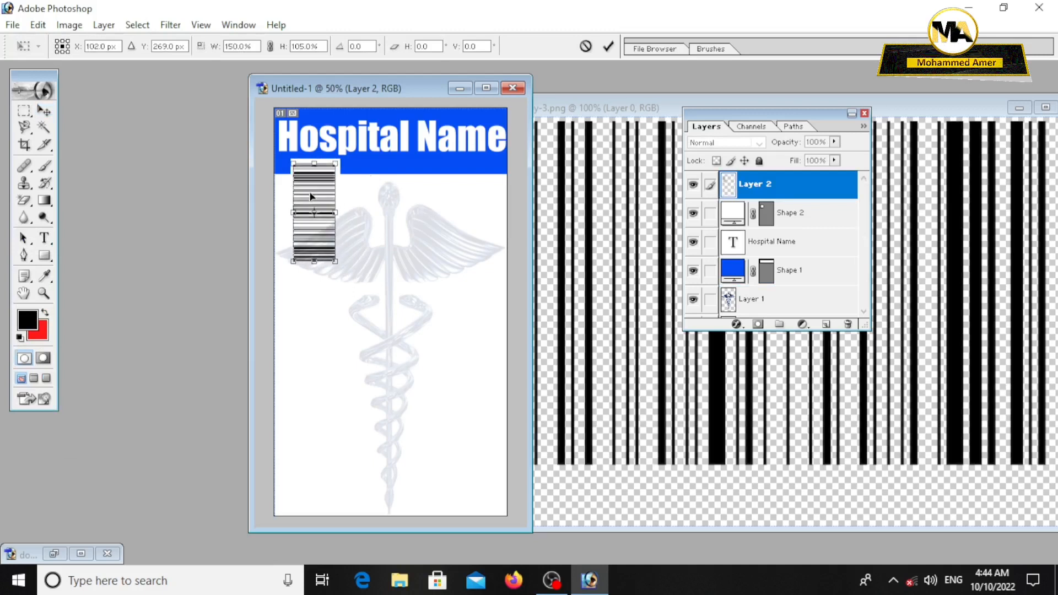
left_click_drag(316, 262, 315, 296)
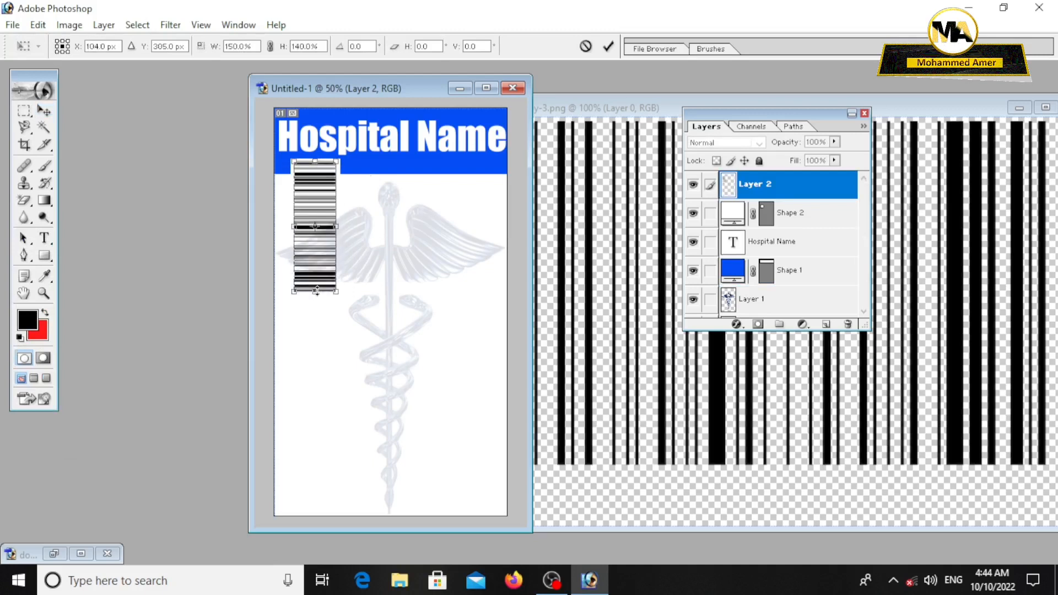
key("v")
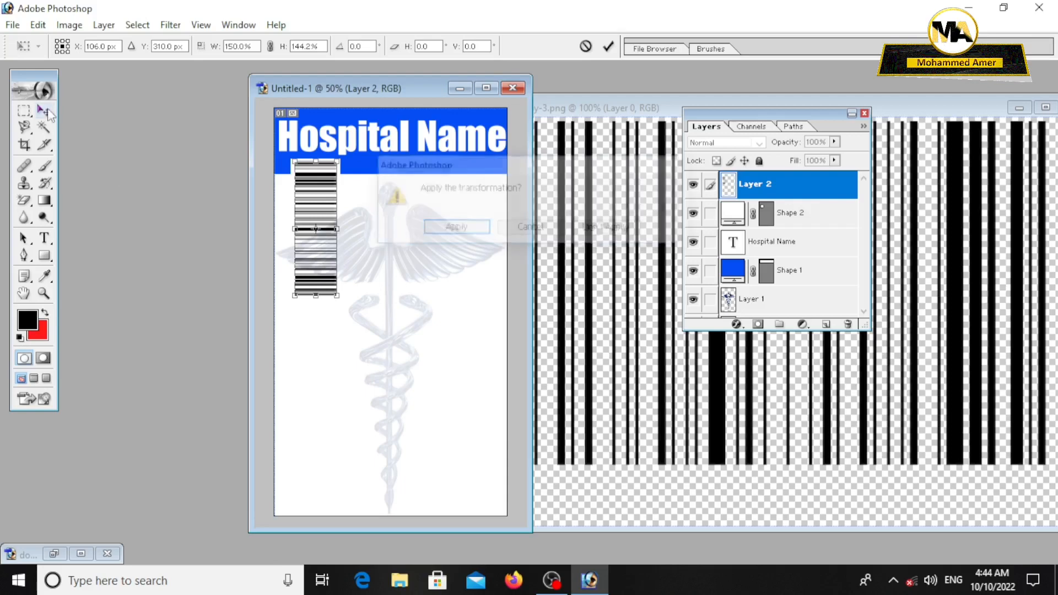
key("Return")
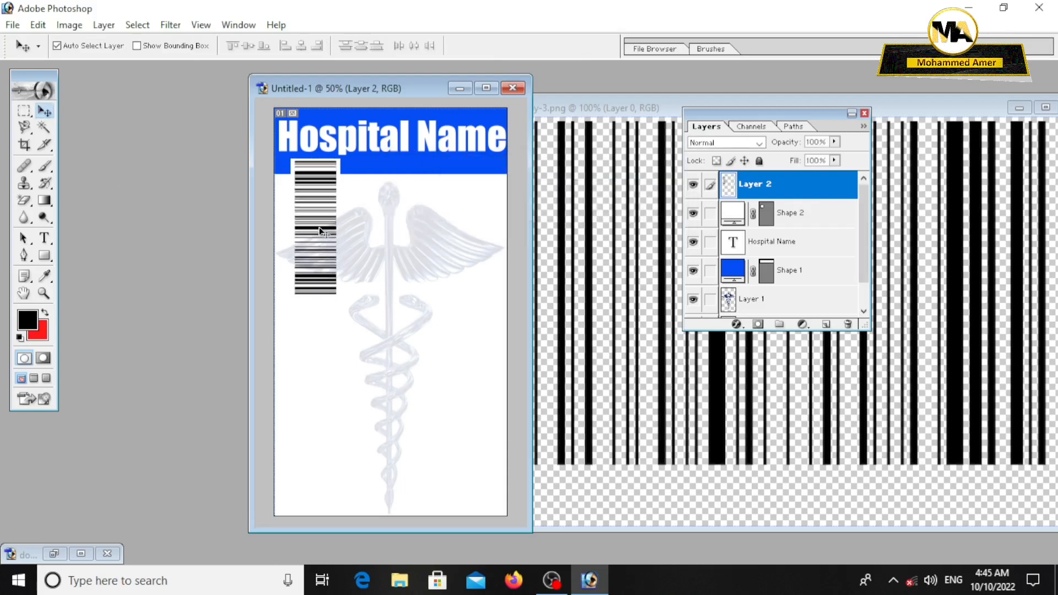
Close the barcode source image.
left_click(598, 325)
left_click_drag(685, 103, 298, 156)
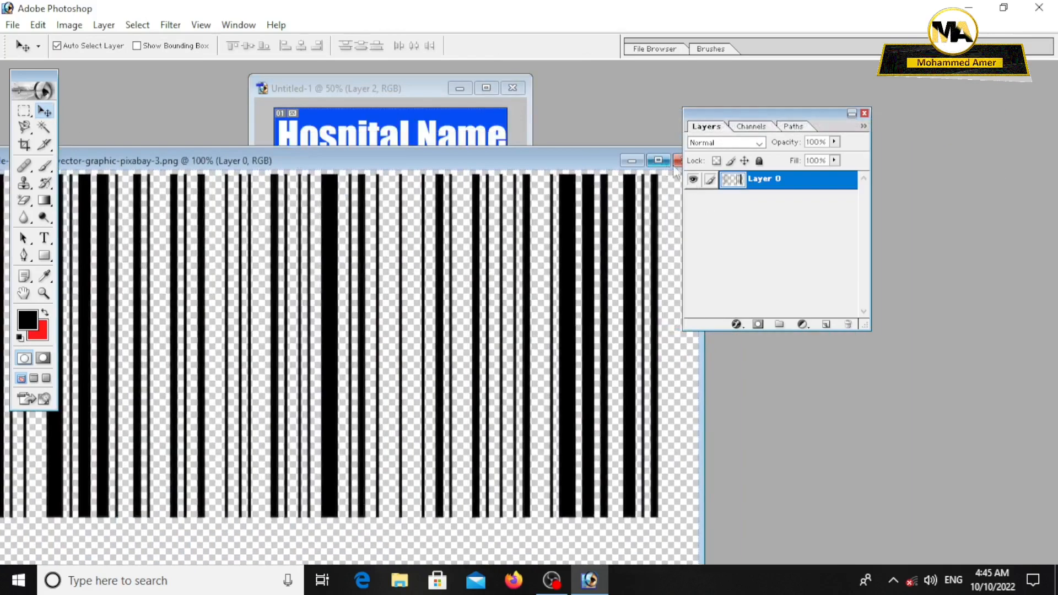
left_click(685, 161)
Restore the minimized doctor.jpg, convert its background into a regular layer and copy the picture into the card document.
left_click(54, 554)
left_click_drag(245, 99, 546, 66)
double_click(854, 190)
left_click(638, 266)
left_click_drag(609, 229, 456, 253)
Scale the doctor photo to about 76% width and 76% height and place it beside the barcode, overlapping the title band.
key("ctrl+t")
left_click_drag(504, 384, 449, 306)
left_click_drag(398, 232, 389, 229)
left_click_drag(449, 162, 449, 158)
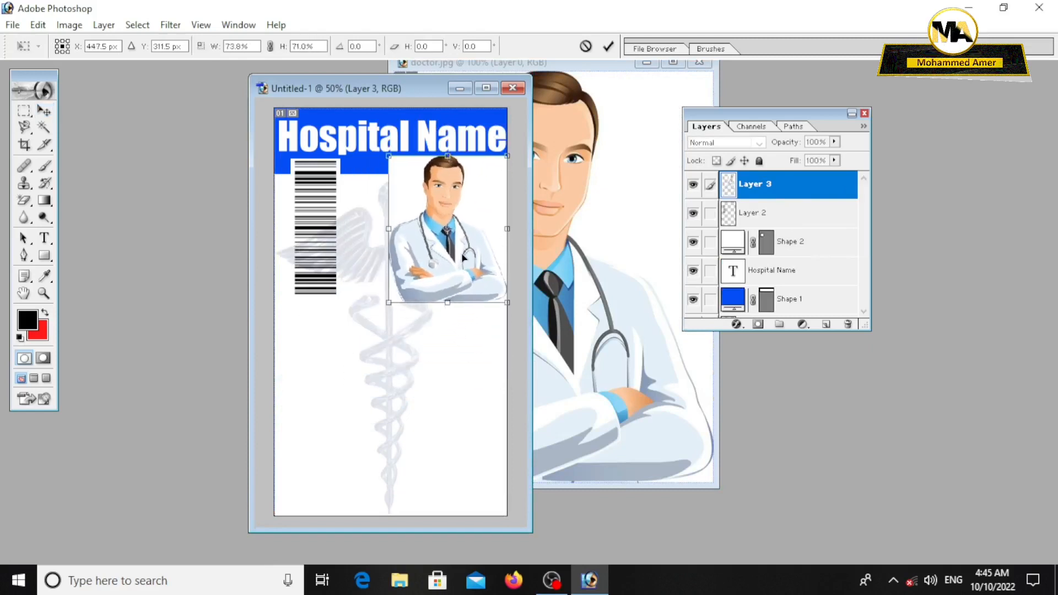
left_click_drag(463, 257, 456, 255)
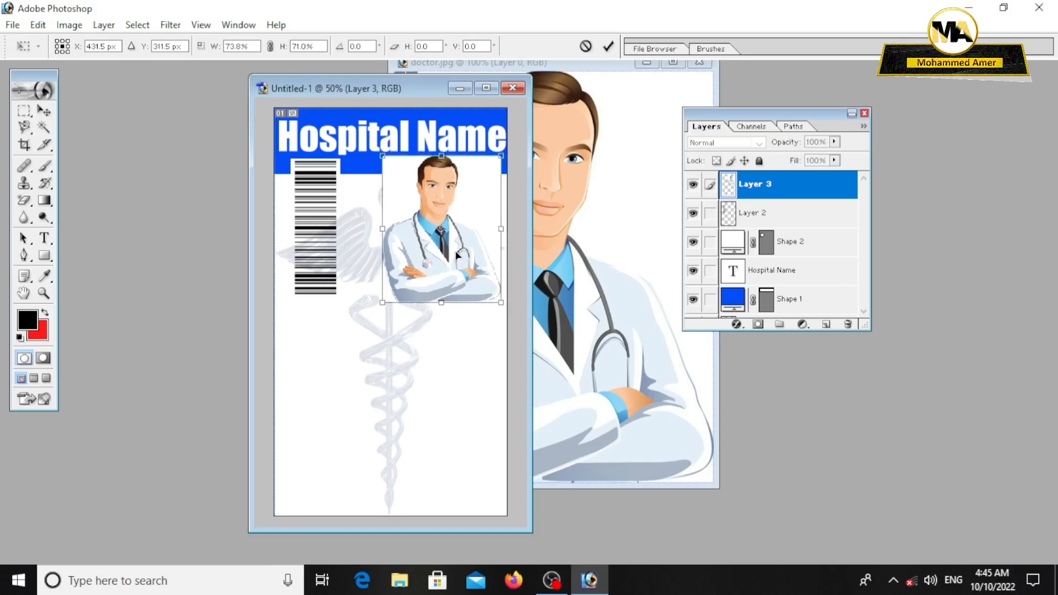
left_click_drag(384, 226, 380, 229)
left_click_drag(434, 308, 441, 315)
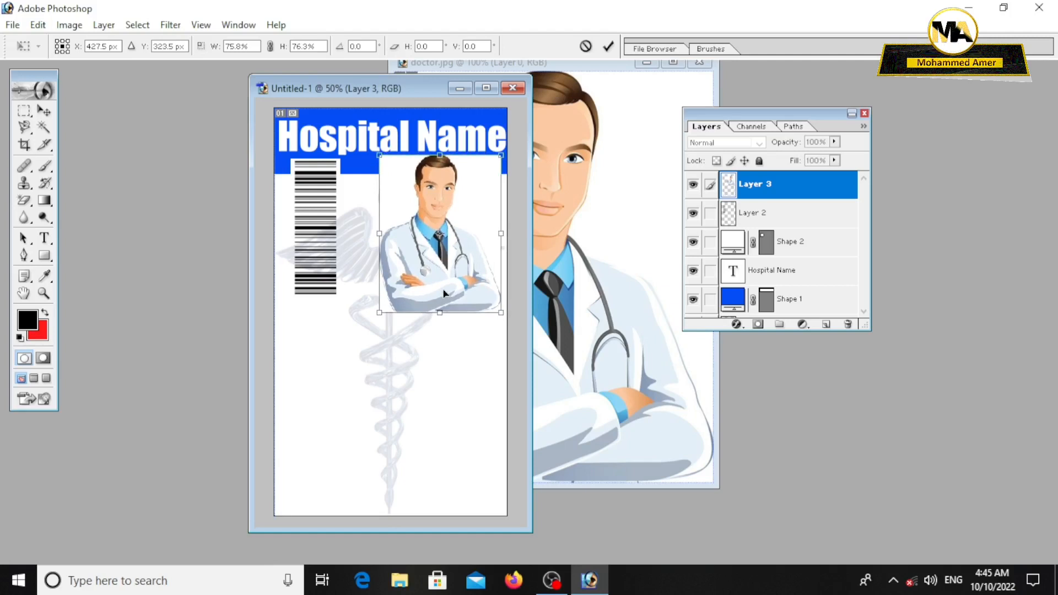
left_click(45, 111)
key("Return")
Stretch the barcode downward to about 112% height so it ends near the photo's lower edge.
left_click(333, 285)
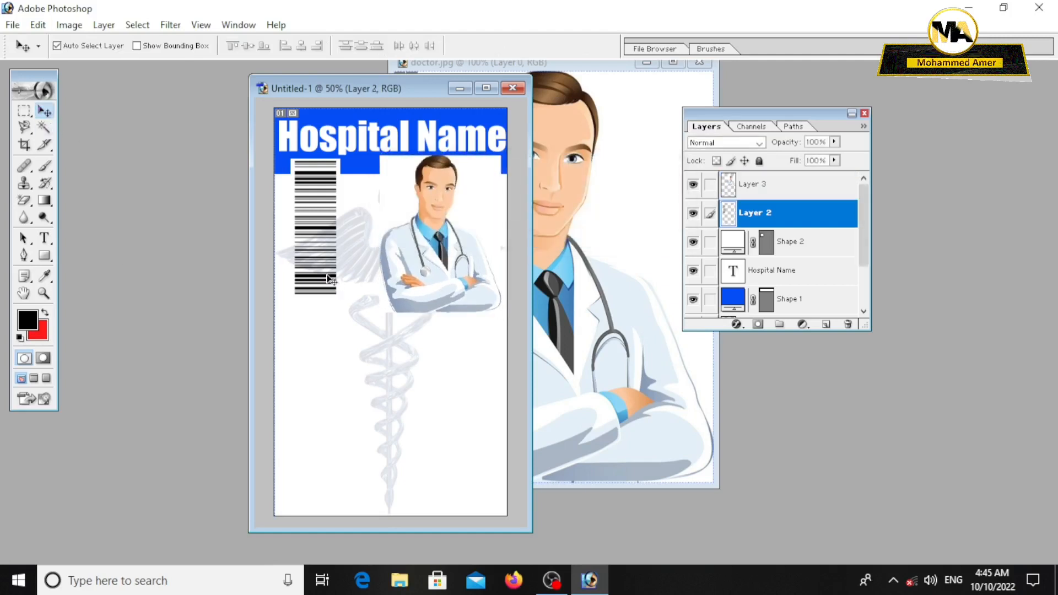
key("ctrl+t")
left_click_drag(316, 294, 319, 309)
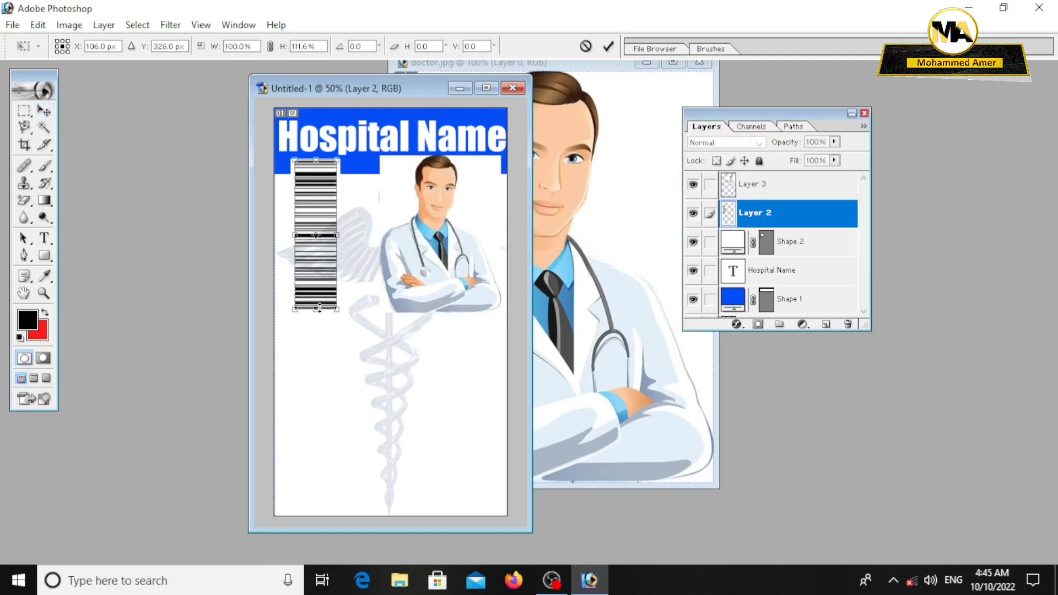
left_click(44, 110)
key("Return")
Add a black outside Stroke layer style at 100% opacity to the doctor photo.
left_click(755, 183)
right_click(764, 184)
left_click(811, 210)
left_click(634, 320)
left_click(775, 228)
left_click(839, 132)
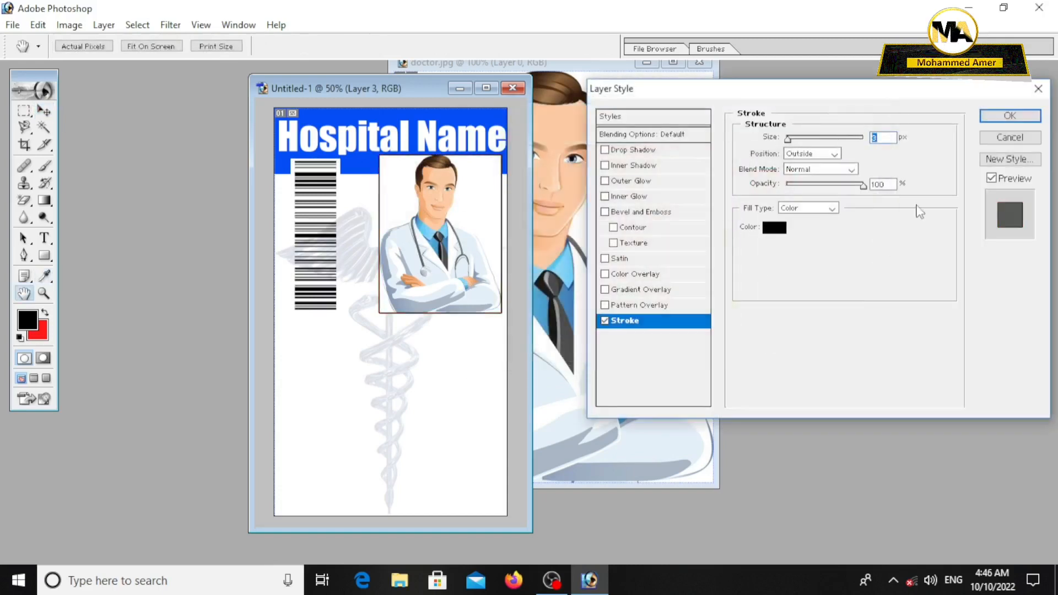
left_click(1008, 116)
Nudge the outlined doctor photo slightly left and down.
key("Left")
key("Left")
key("Left")
key("Down")
key("Down")
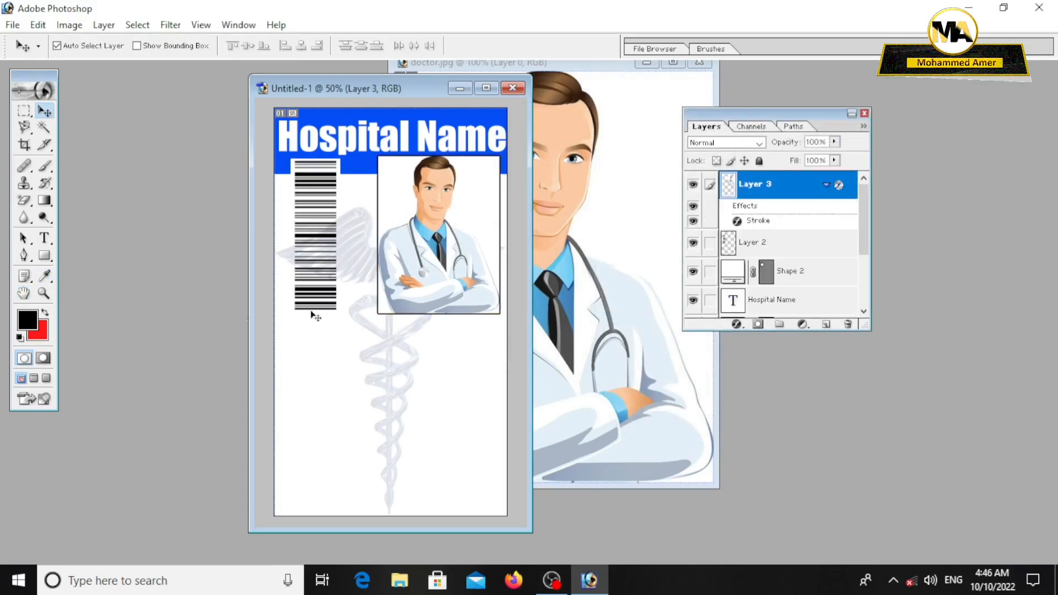
Add the cardholder's first name in a text box below the photo and set its font to Lucida Calligraphy.
left_click(44, 238)
left_click_drag(324, 340, 480, 377)
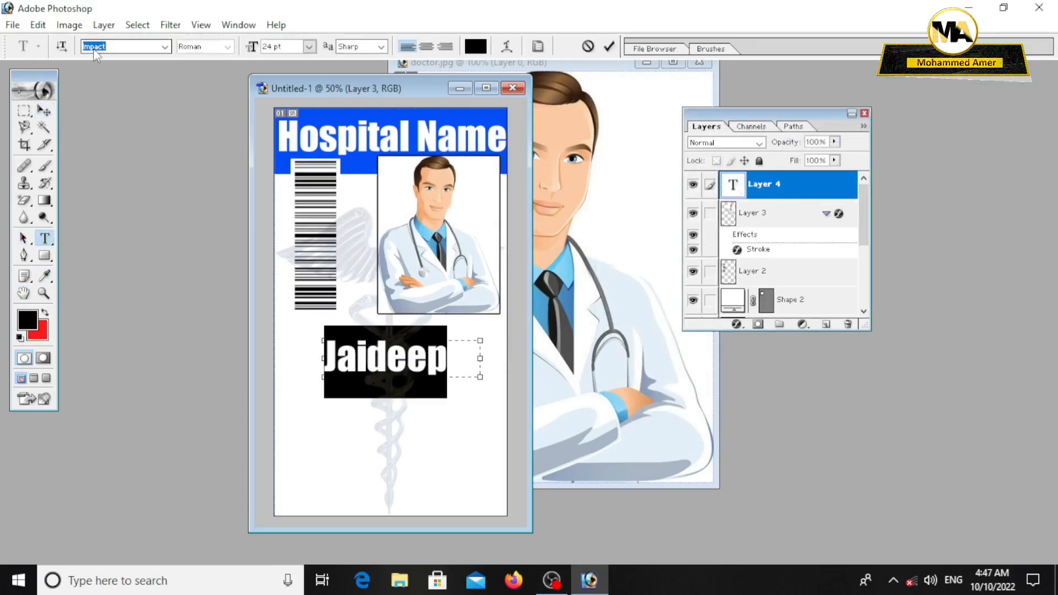
type("Lucida Calligraphy")
key("Return")
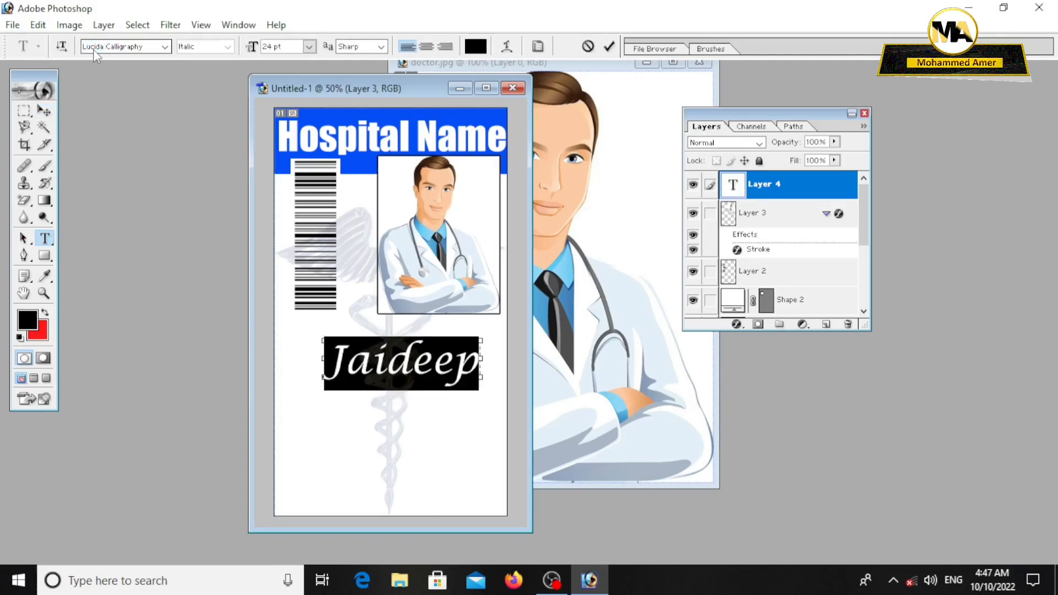
Set the name text's color to blue with RGB values 5, 78, 245.
left_click(475, 47)
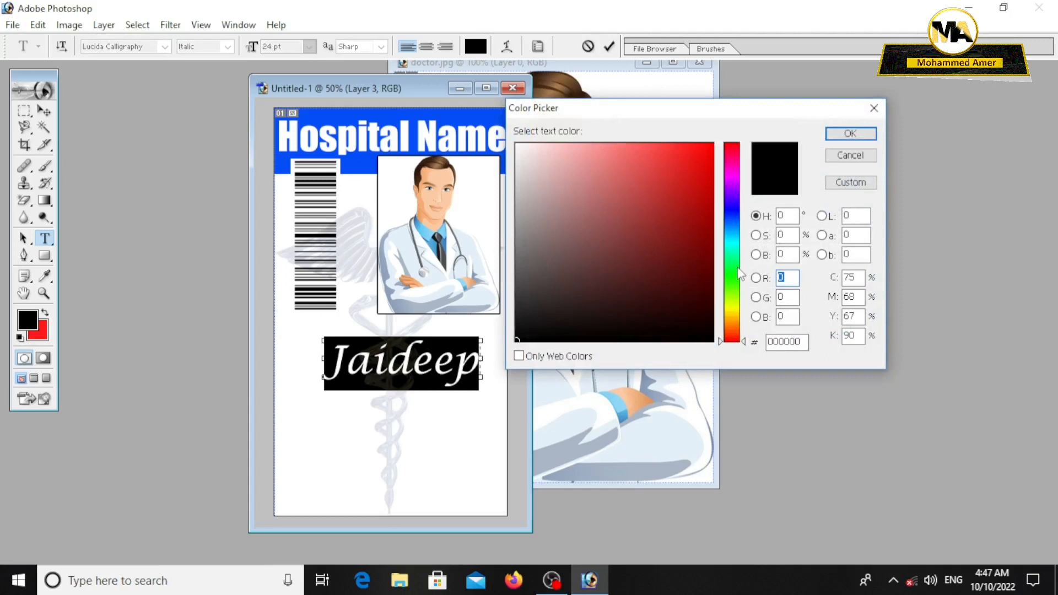
type("5")
key("Tab")
type("78")
key("Tab")
type("245")
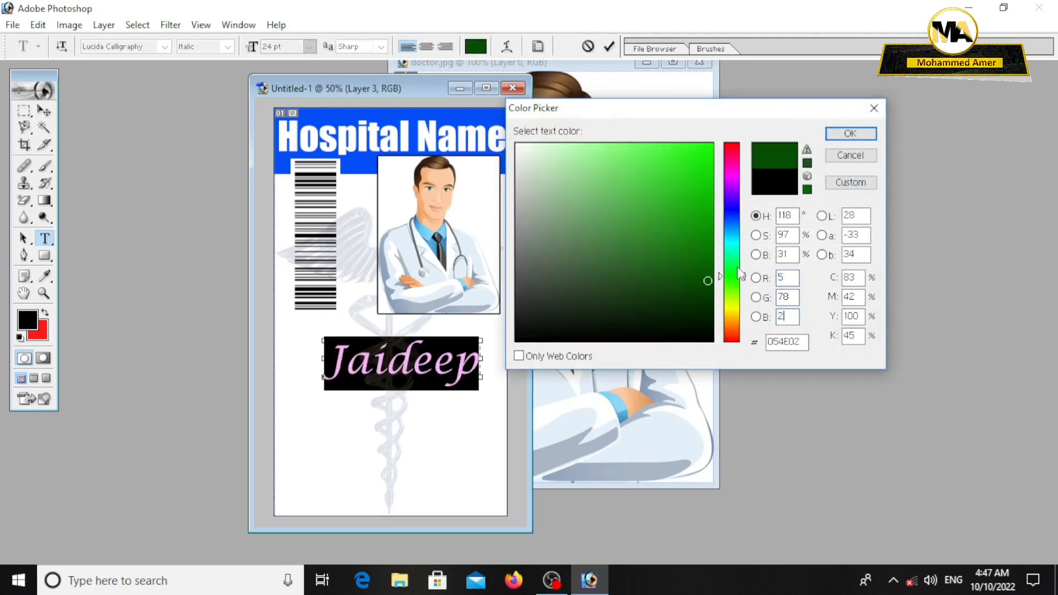
key("Tab")
left_click(850, 134)
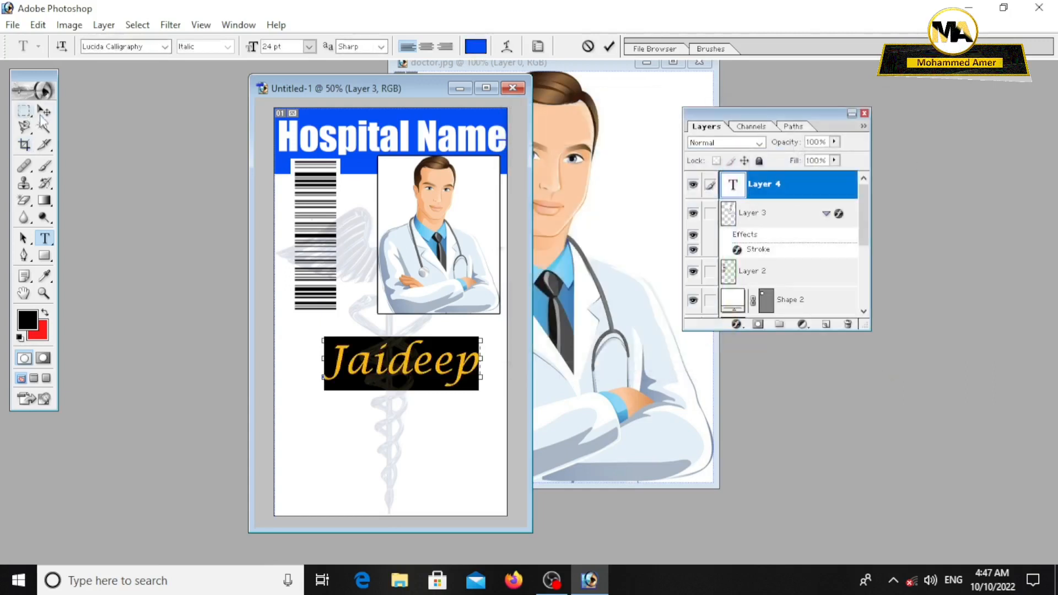
Reduce the name text to 18 pt and center it directly beneath the doctor photo.
left_click(309, 47)
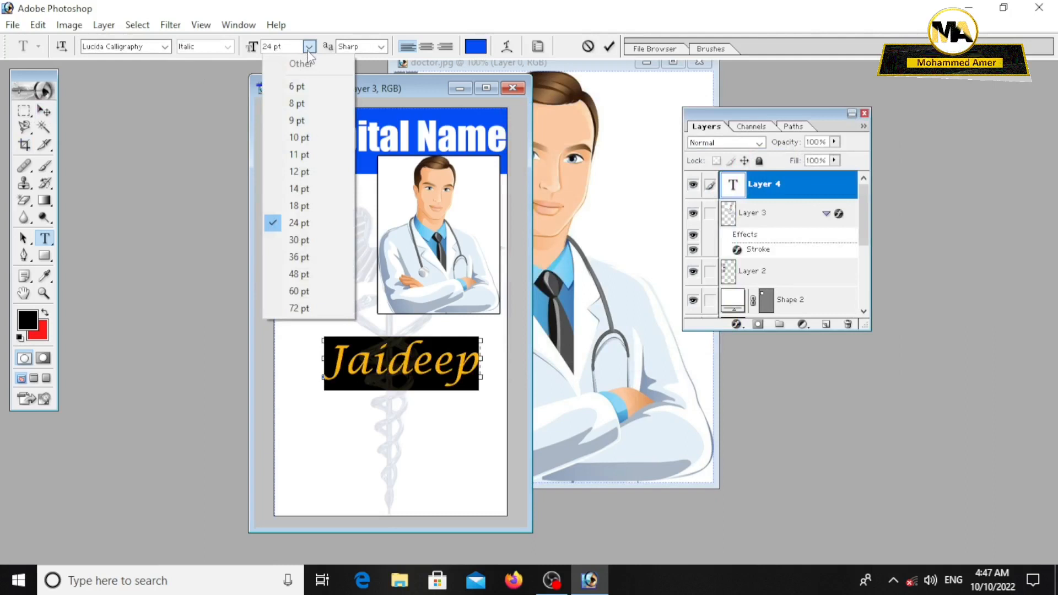
left_click(297, 206)
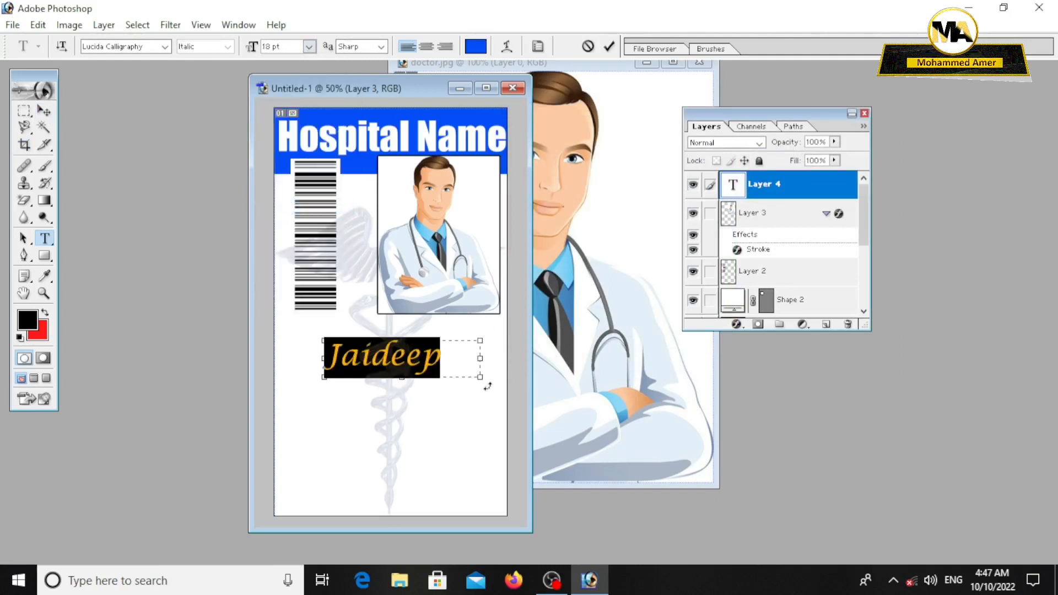
left_click(44, 111)
left_click_drag(389, 350, 443, 334)
key("Up")
key("Up")
key("Up")
Add ID, Desigination, Contact and Address lines below the name in Calibri Regular 11 pt, and align the ID line's colon.
left_click(44, 238)
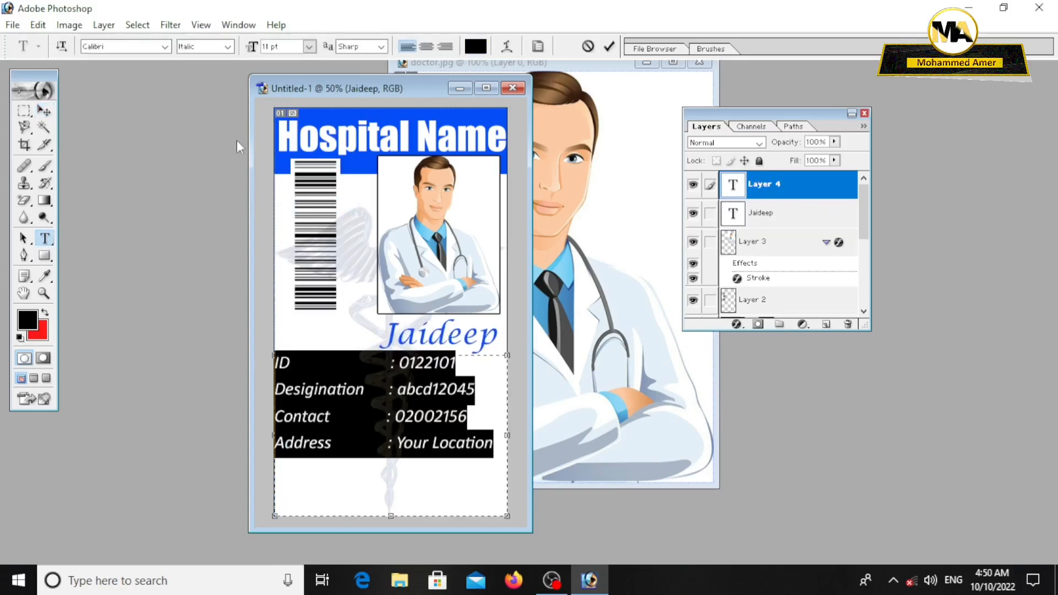
left_click(227, 46)
left_click(190, 79)
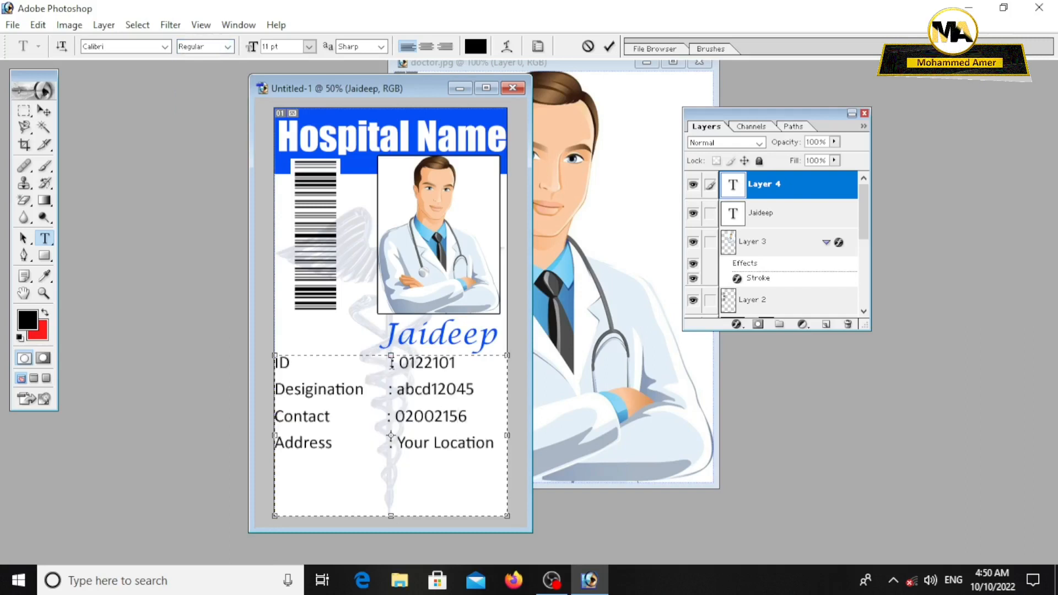
key("BackSpace")
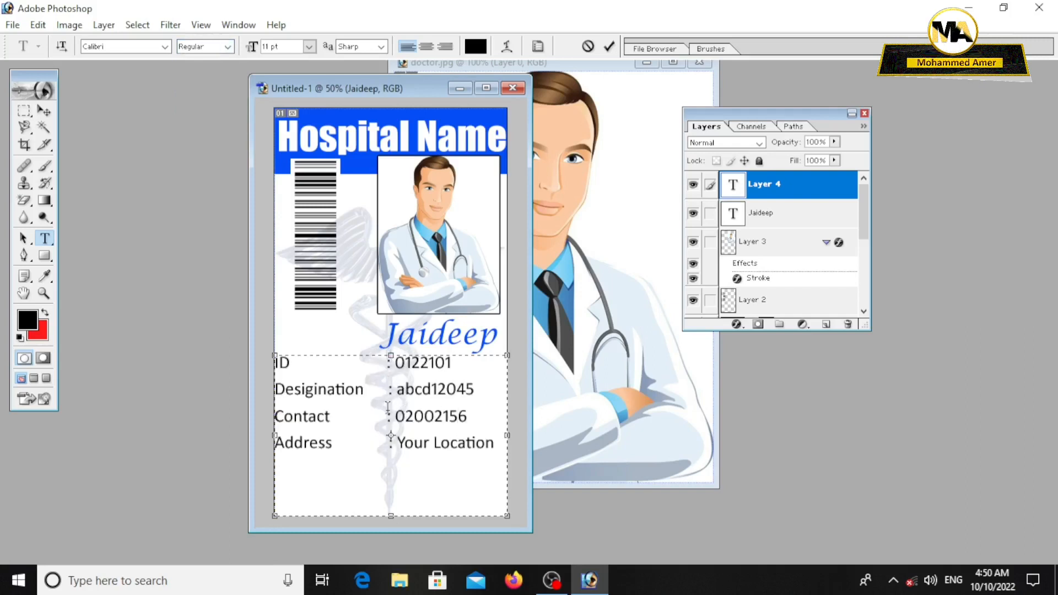
Color all the detail lines pure red and shift the text block slightly right and down.
left_click_drag(496, 447, 198, 333)
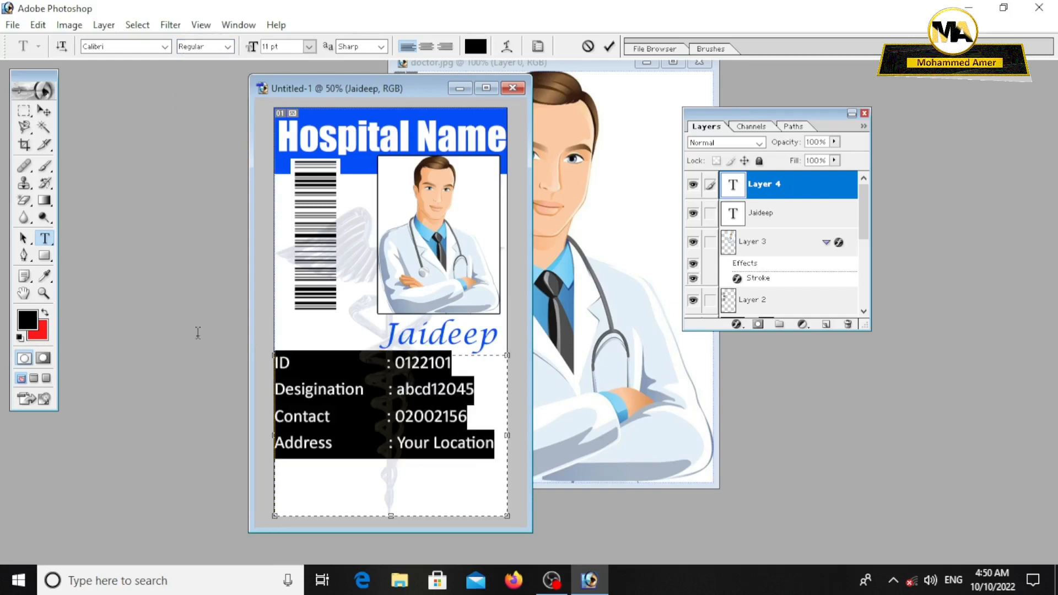
left_click(479, 46)
left_click(713, 145)
left_click(851, 134)
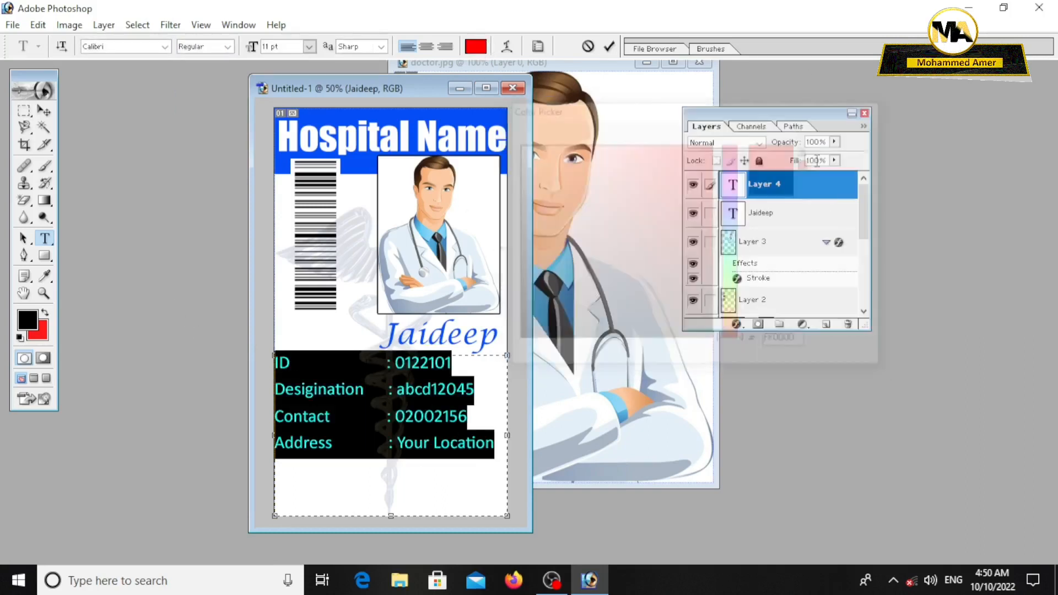
left_click(484, 430)
left_click(45, 111)
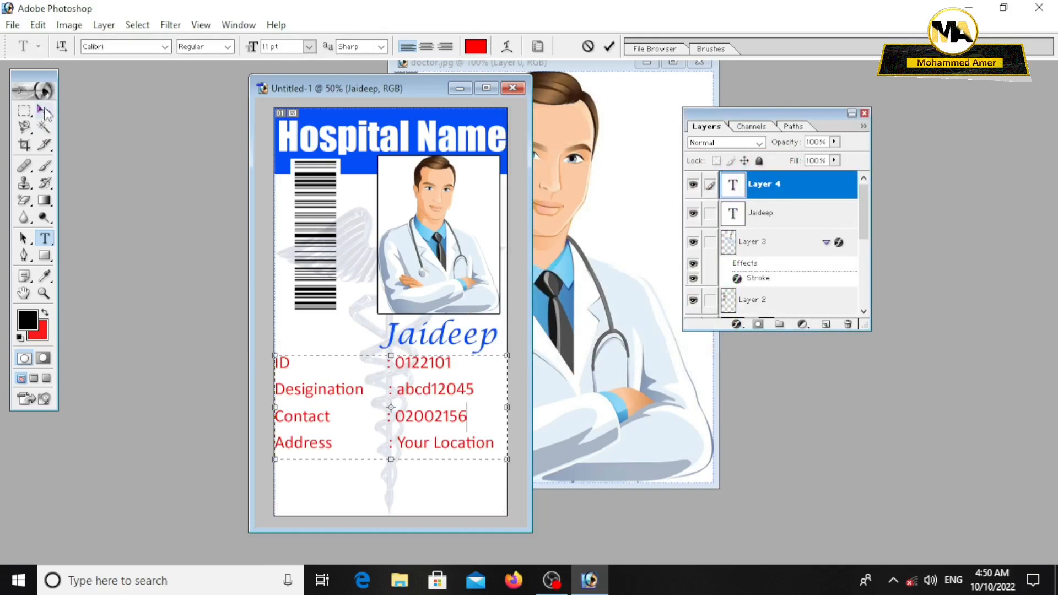
left_click_drag(332, 396, 337, 404)
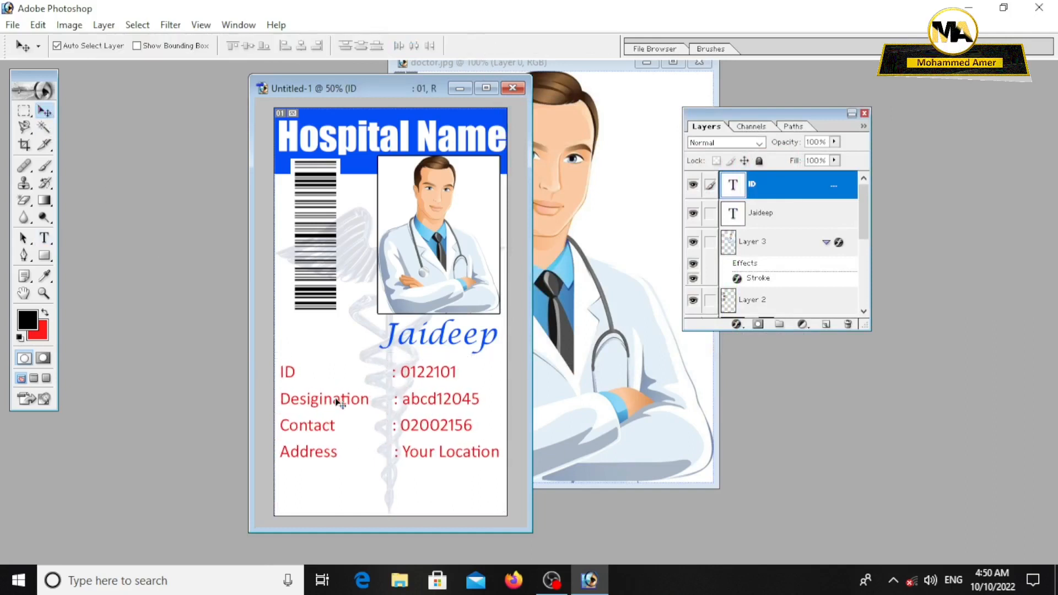
Draw an ellipse shape that extends past the card's lower-right corner.
left_click(44, 257)
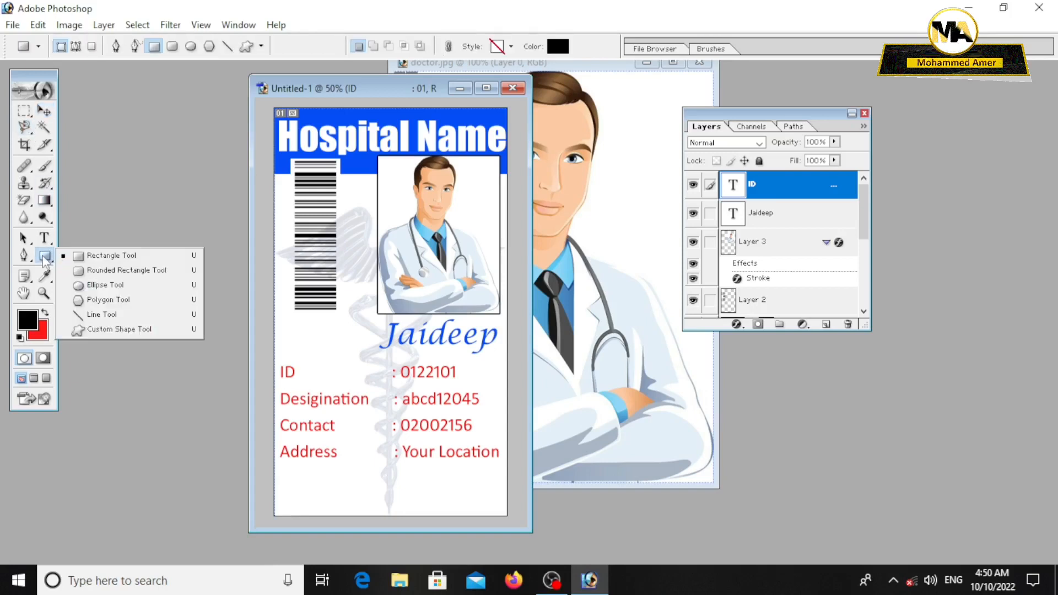
left_click(105, 285)
left_click_drag(445, 483, 531, 548)
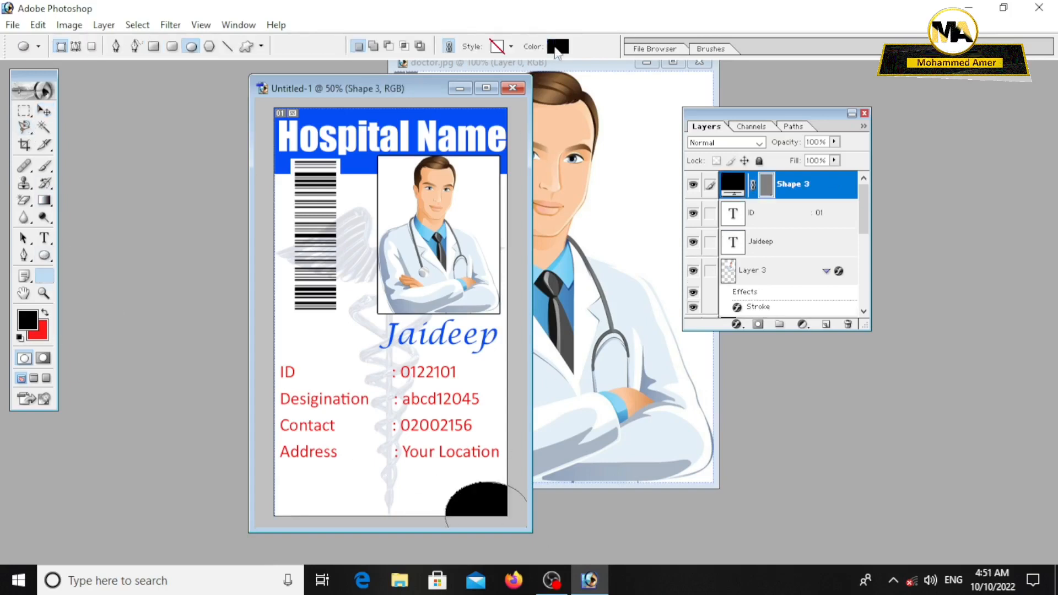
Fill the corner ellipse with blue using RGB values 5, 78, 255.
left_click(558, 46)
type("5")
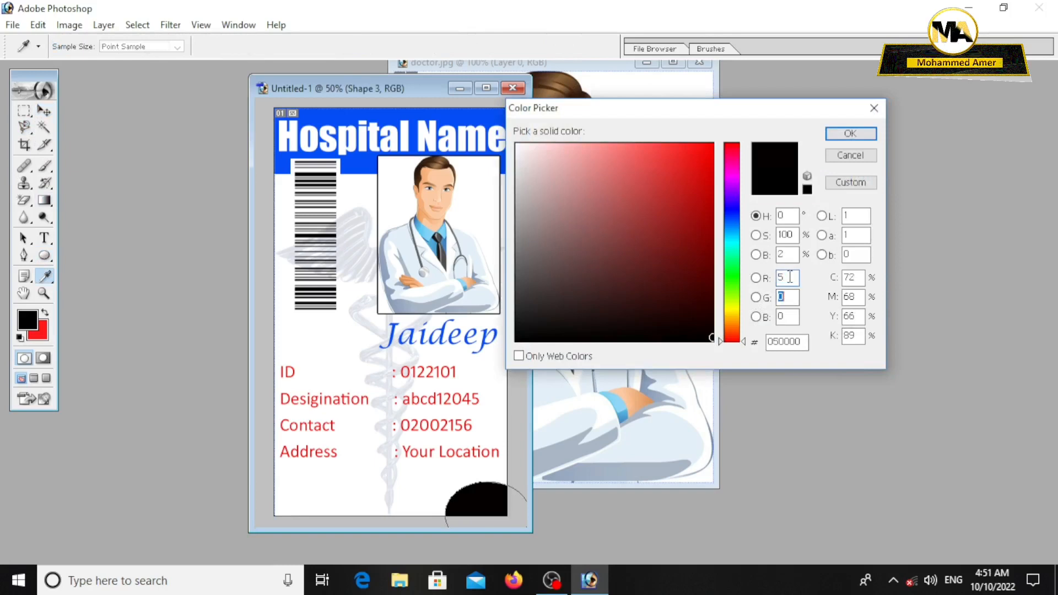
key("Tab")
type("78")
key("Tab")
type("255")
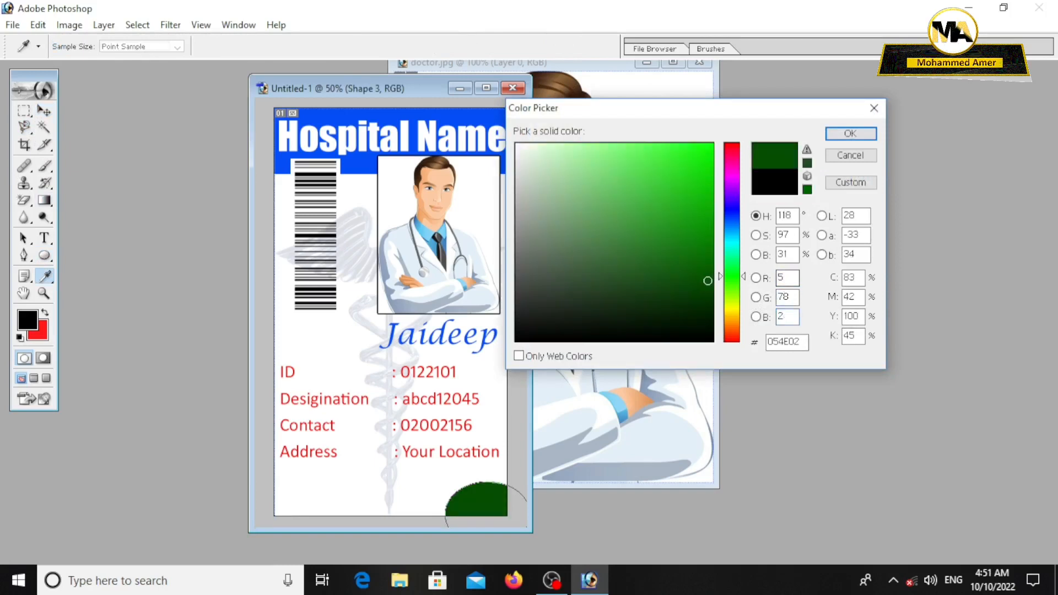
left_click(850, 133)
key("v")
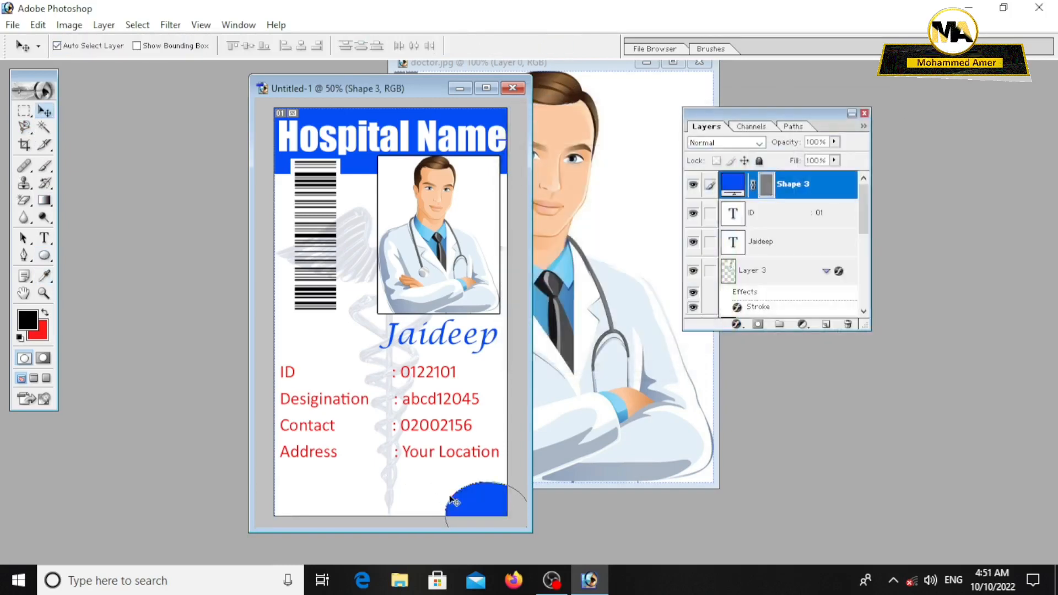
Select the Background layer to hide the ellipse's path, close the Layers palette and maximize the card document for viewing.
left_click(469, 500)
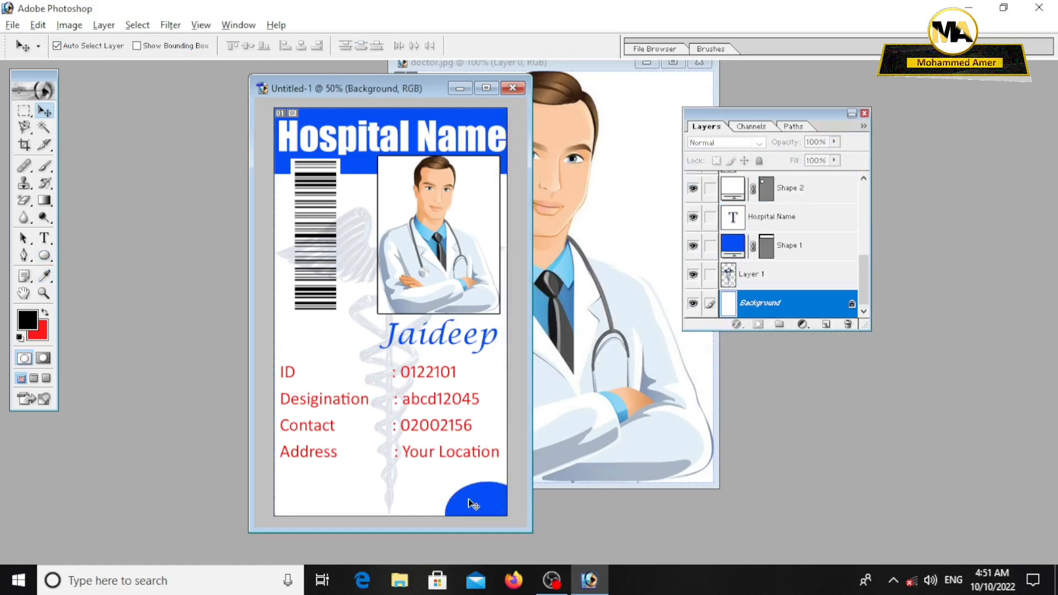
left_click(864, 113)
left_click(486, 88)
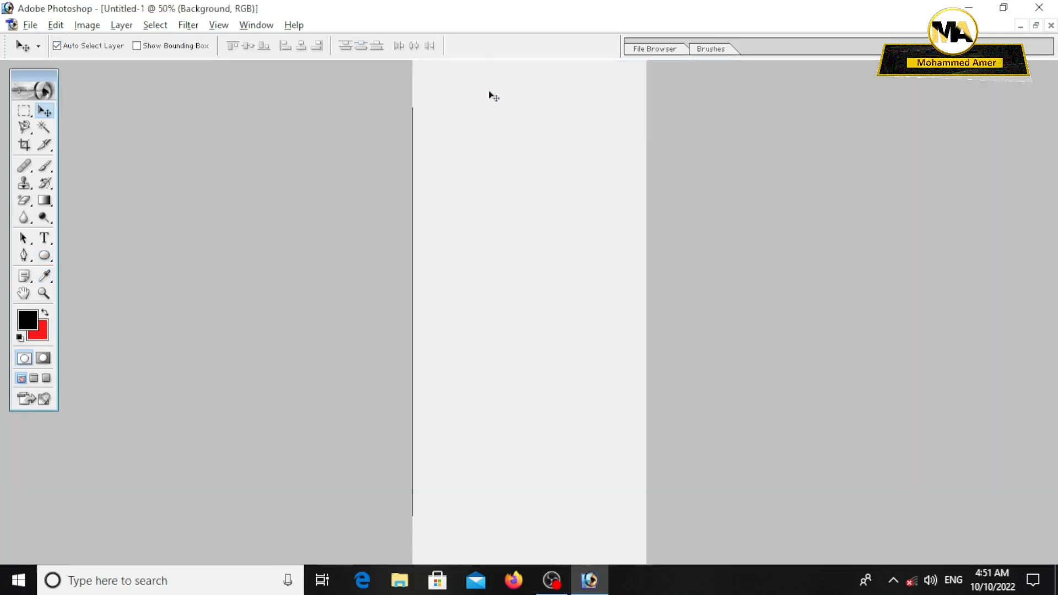